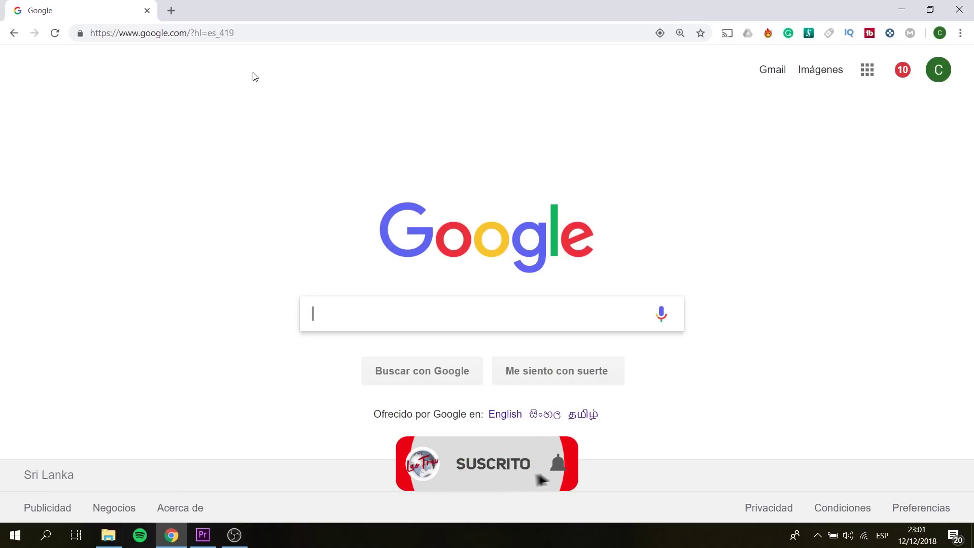
Download LaoTrav transiciones.prfpset from the pasted Dropbox link, then return to Premiere.
left_click(254, 33)
key("Return")
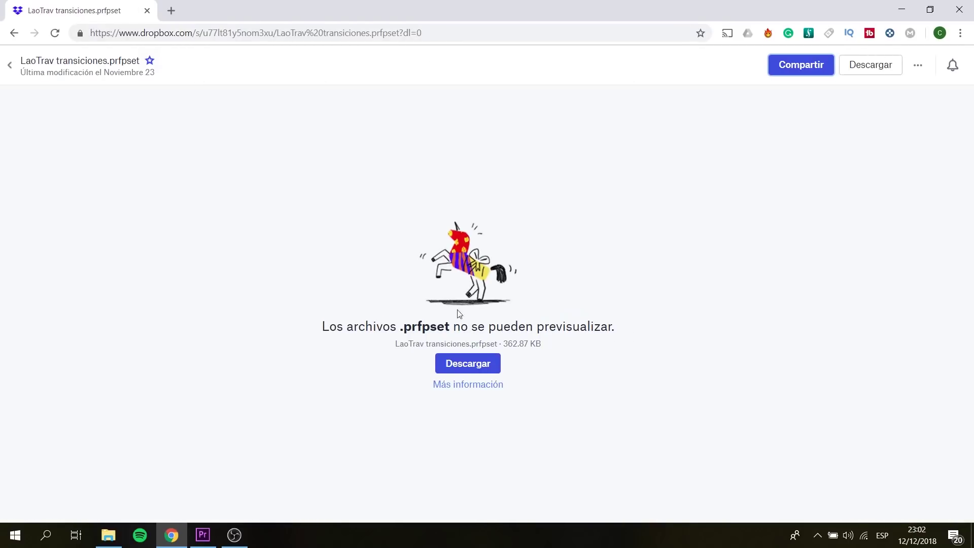
left_click(470, 369)
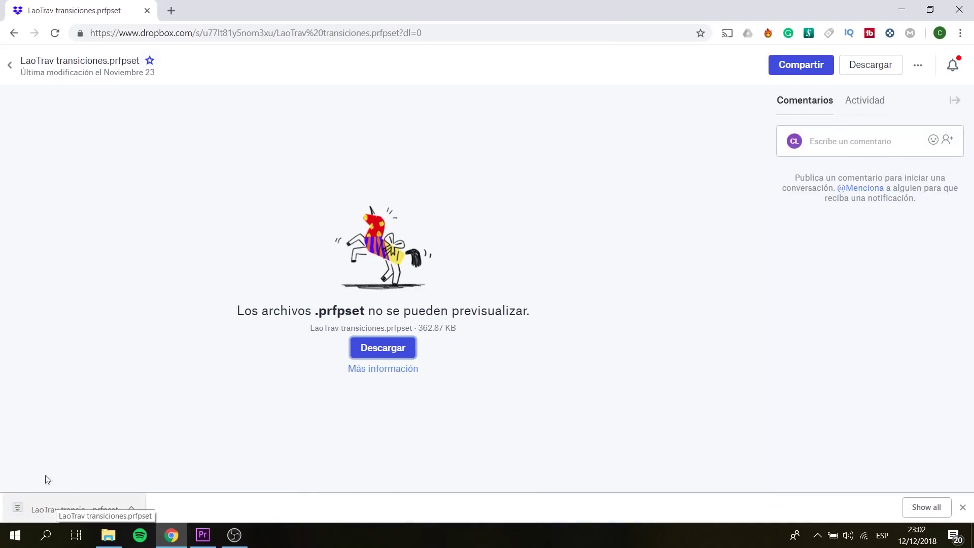
mouse_move(206, 536)
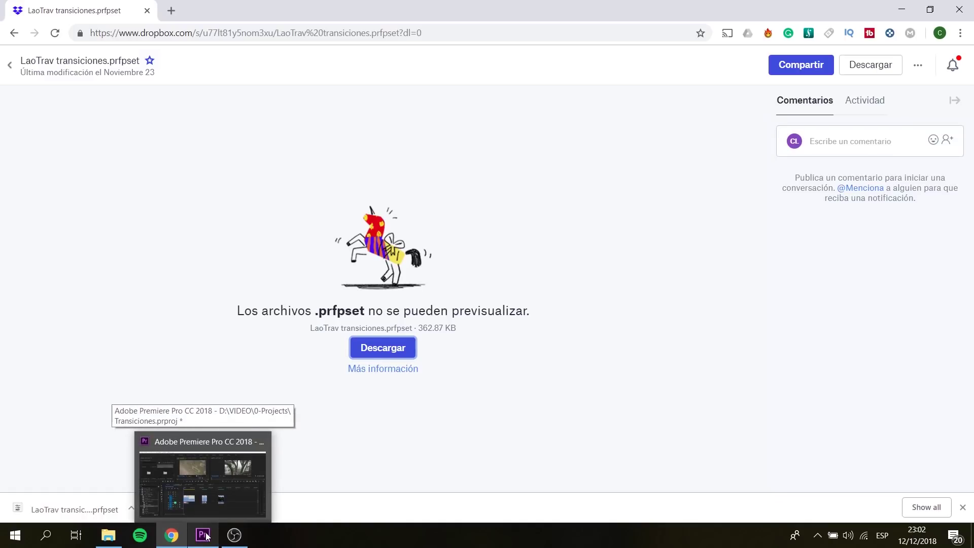
left_click(206, 536)
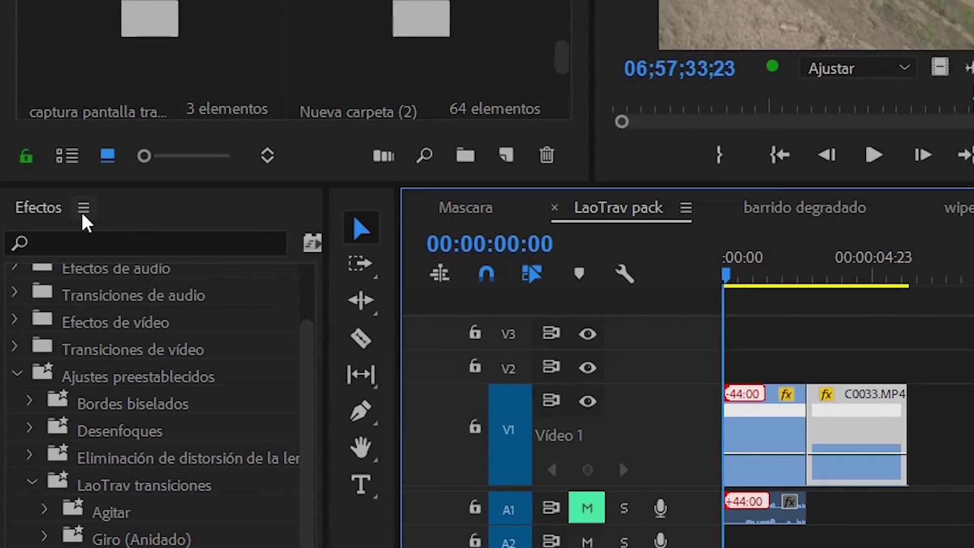
Import LaoTrav transiciones.prfpset from D:\VIDEO\RECURSOS through the Efectos panel's Importar ajustes preestablecidos.
left_click(84, 208)
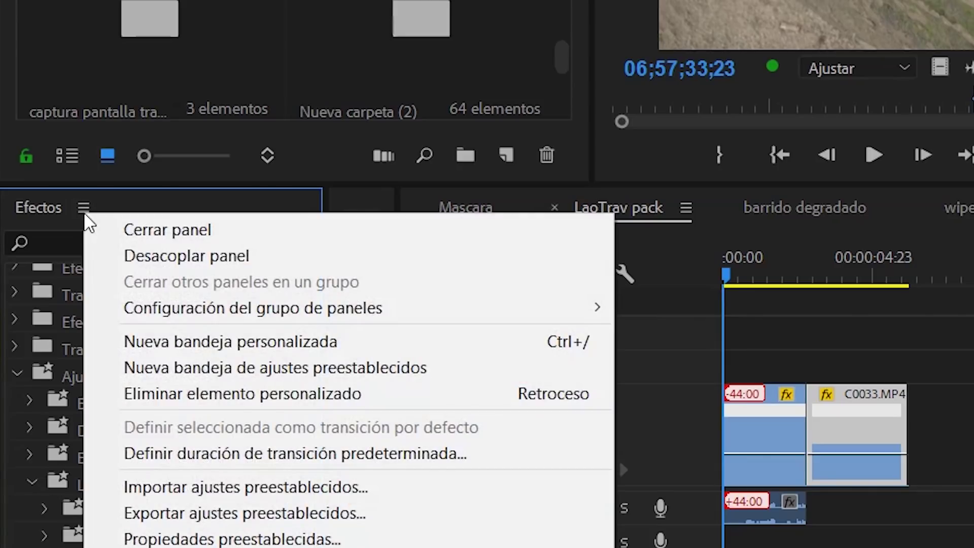
left_click(236, 488)
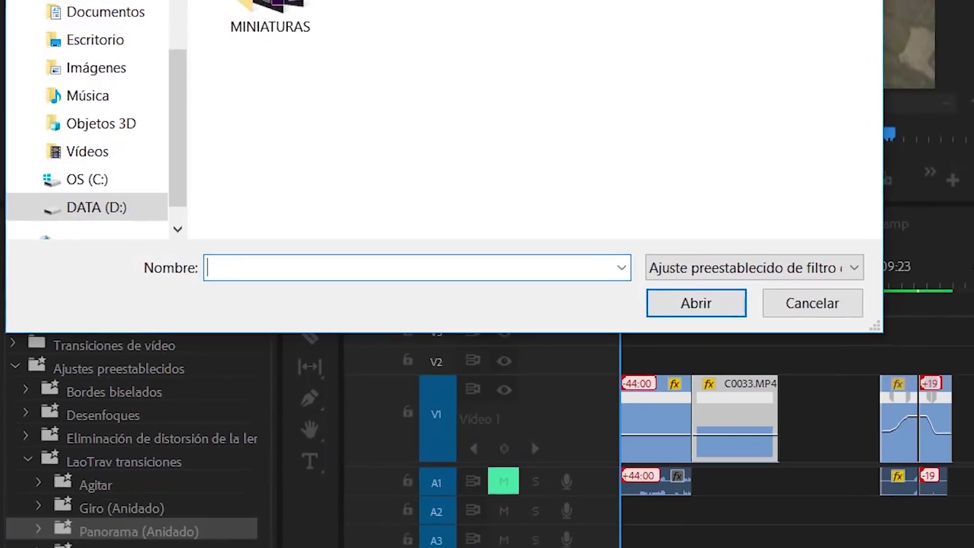
left_click(208, 58)
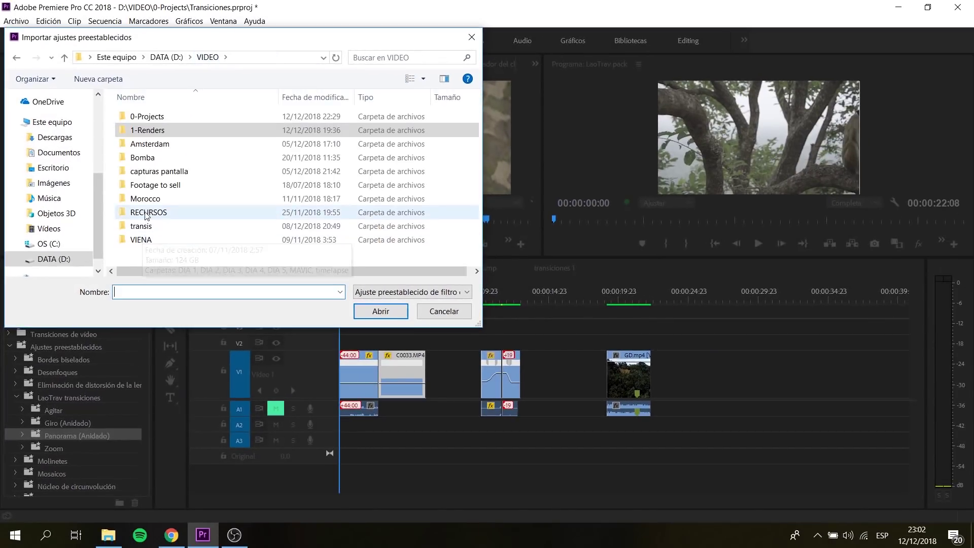
double_click(146, 213)
scroll(150, 208, "down", 4)
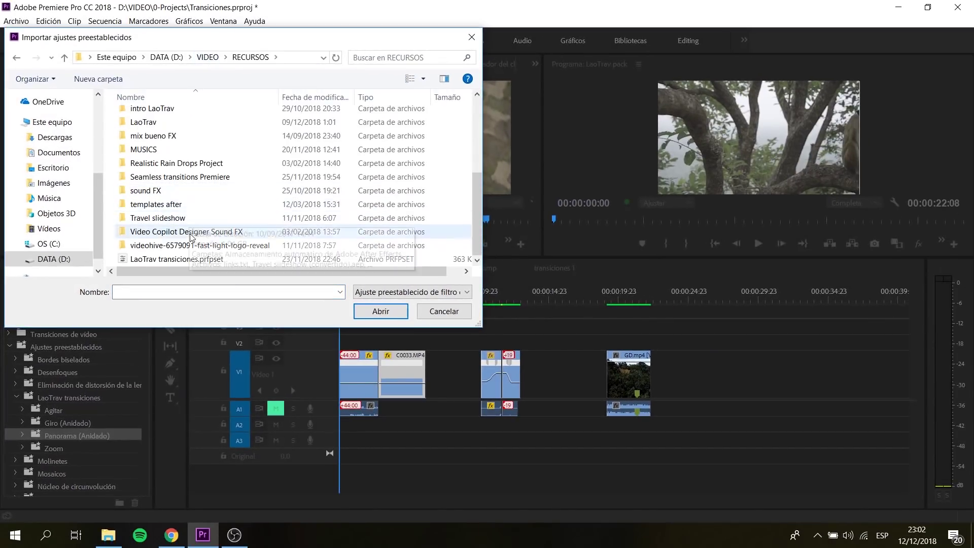
left_click(163, 259)
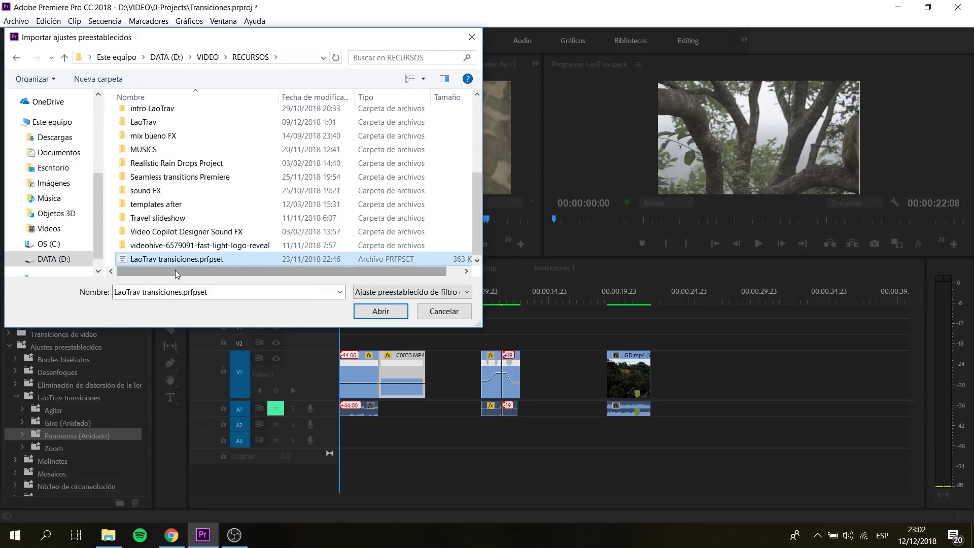
left_click(359, 313)
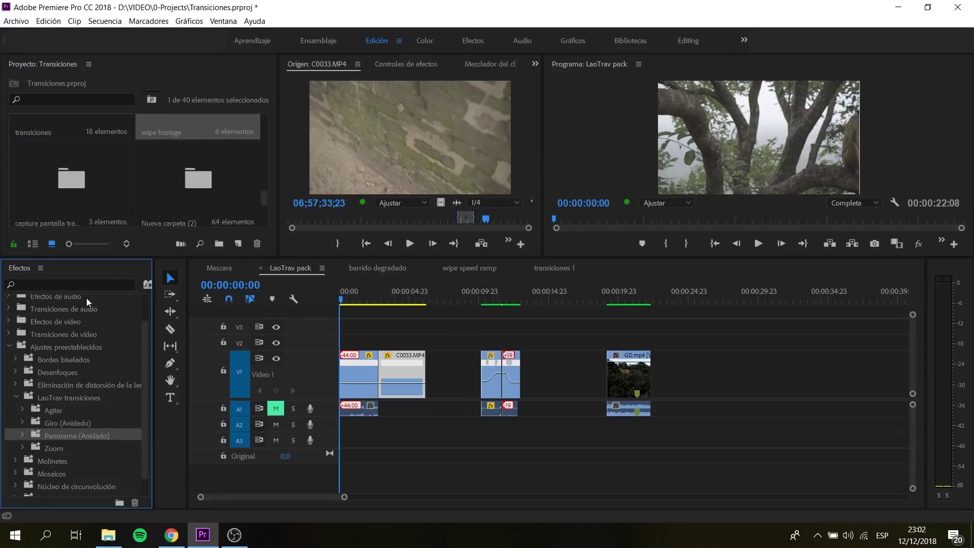
Expand Ajustes preestablecidos and LaoTrav transiciones to list Agitar, Giro, Panorama and Zoom presets.
left_click(8, 348)
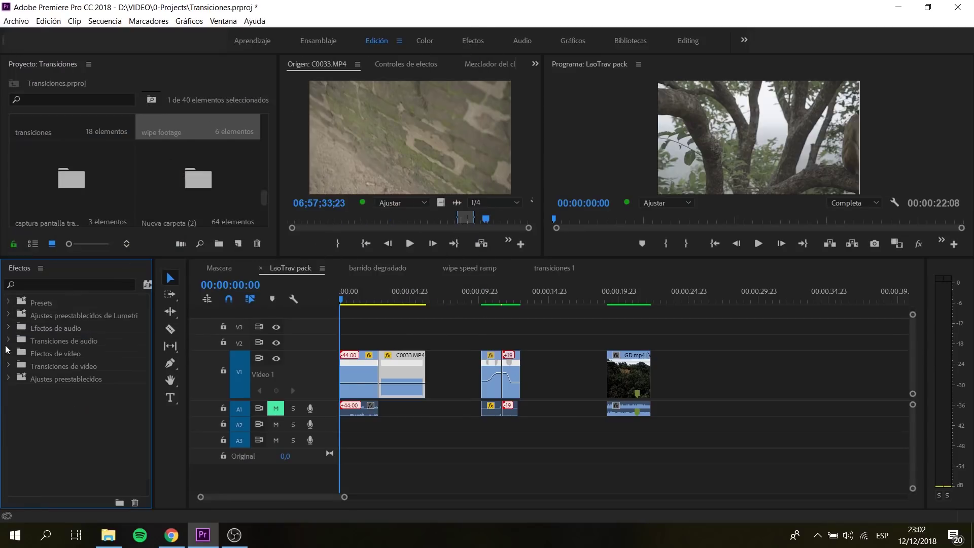
left_click(10, 379)
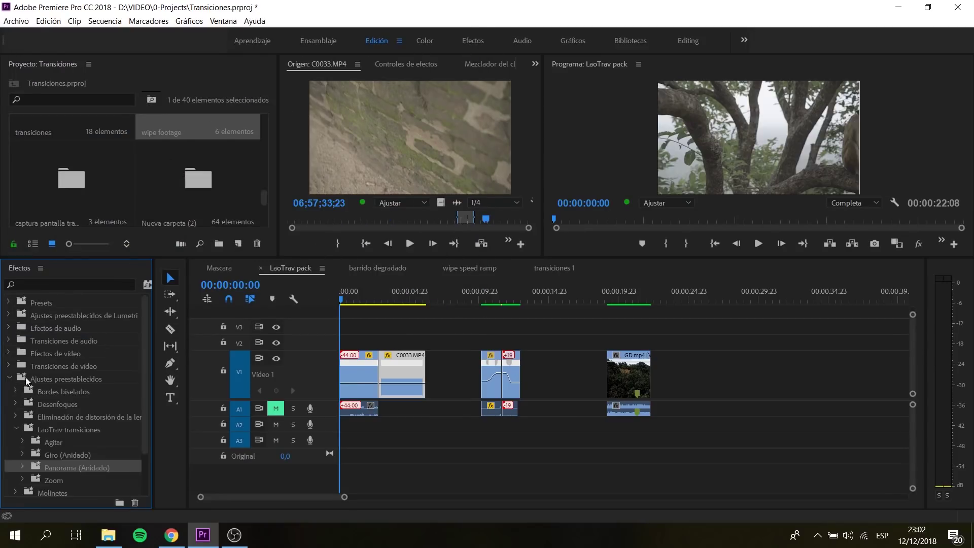
left_click(16, 429)
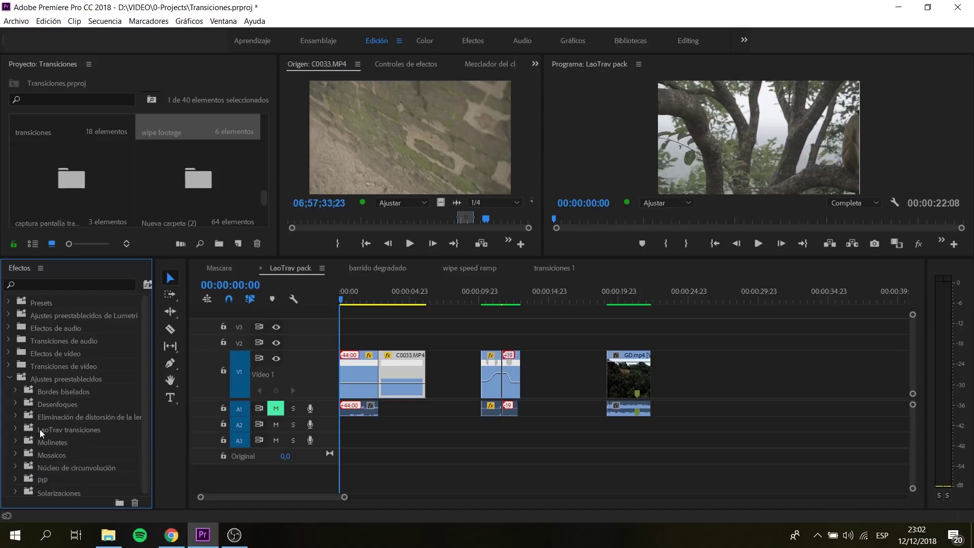
left_click(45, 430)
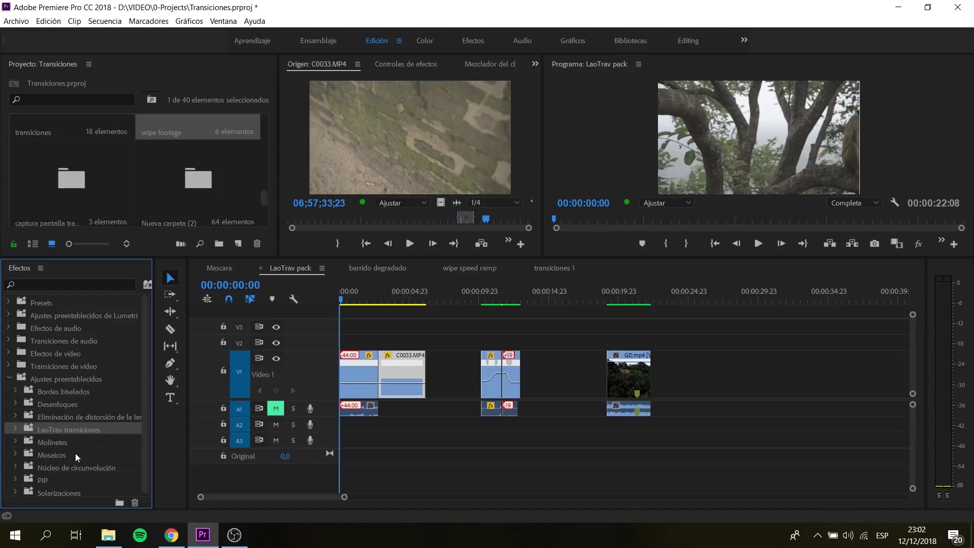
left_click(14, 428)
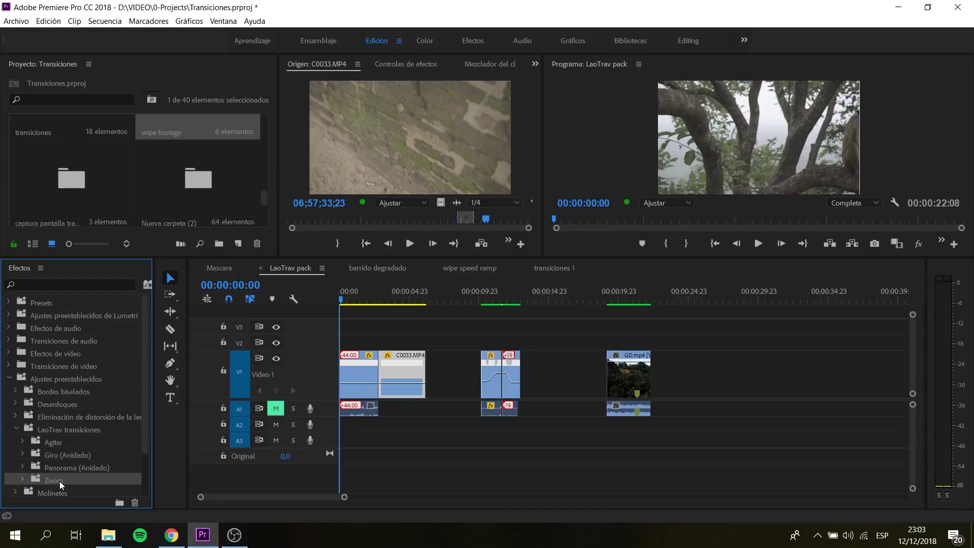
left_click(344, 299)
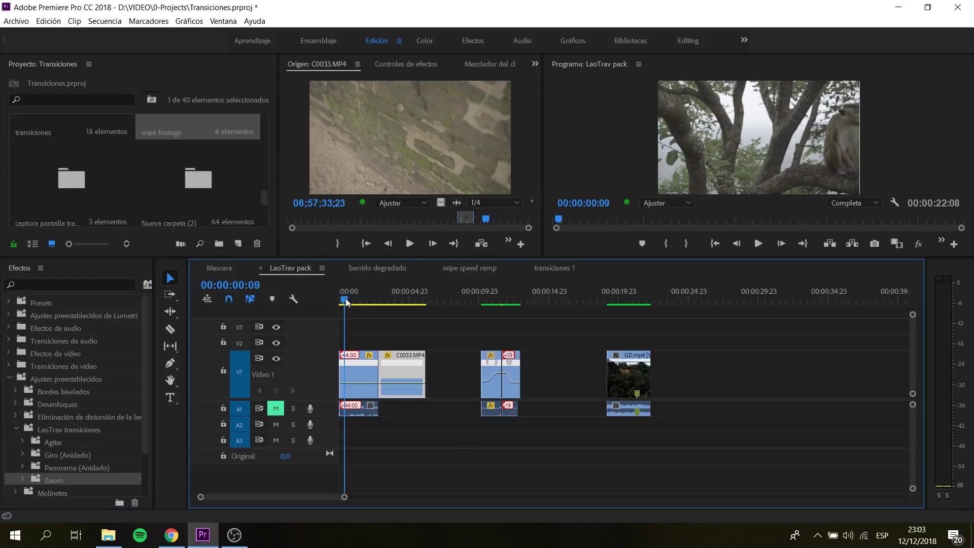
Enlarge the Program monitor by dragging the panel dividers, narrowing the Source monitor.
left_click_drag(346, 302, 349, 300)
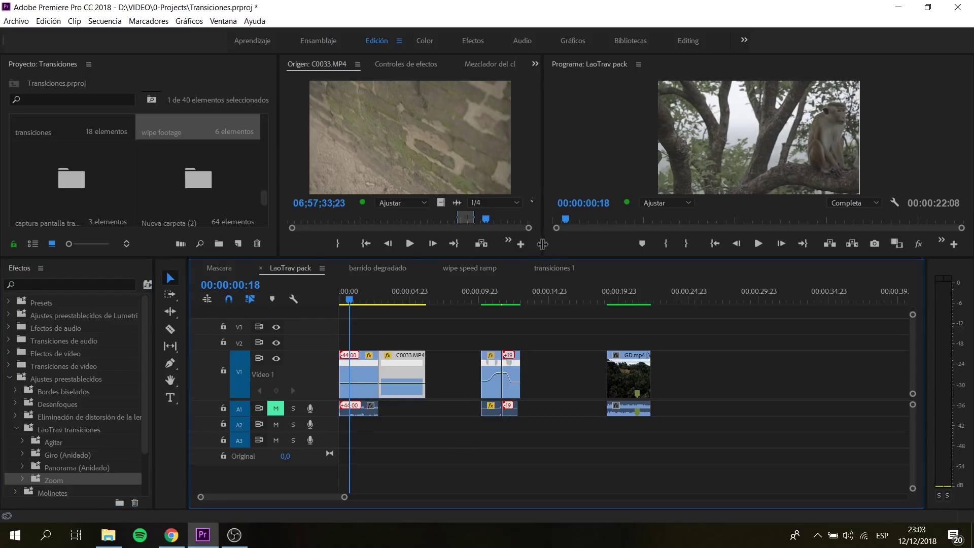
mouse_move(542, 245)
left_mouse_down()
mouse_move(420, 244)
mouse_move(457, 329)
left_mouse_up()
mouse_move(354, 364)
left_mouse_down()
mouse_move(381, 372)
mouse_move(363, 384)
left_mouse_up()
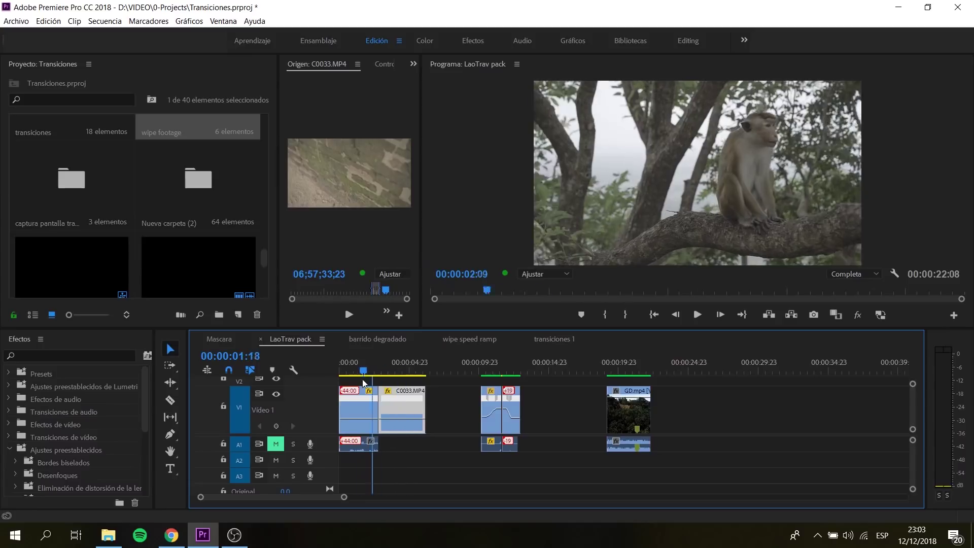
left_click_drag(364, 384, 339, 375)
Play and replay the first transition from 00:00:02:00, ending at the cut near 00:00:03:01.
key("space")
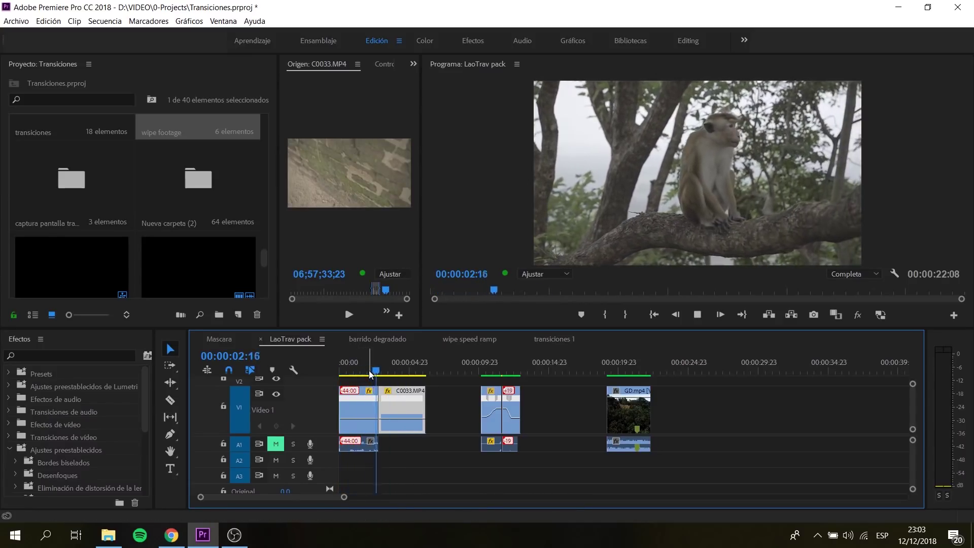
left_click(362, 372)
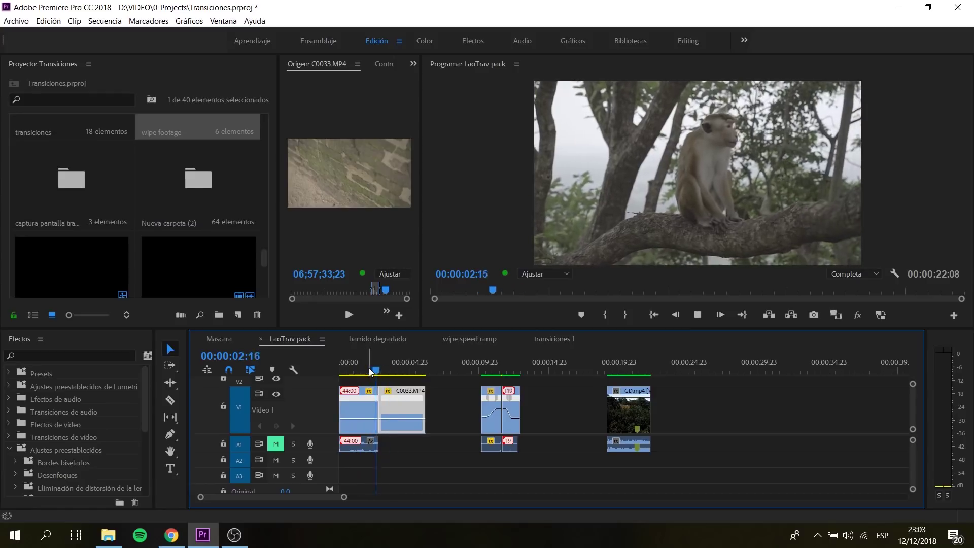
left_click(367, 373)
key("space")
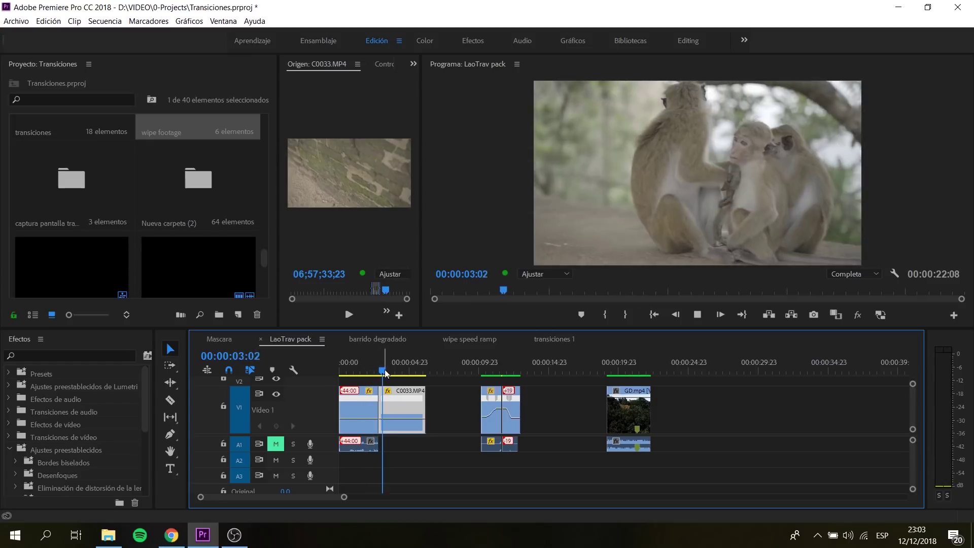
left_click(367, 372)
key("space")
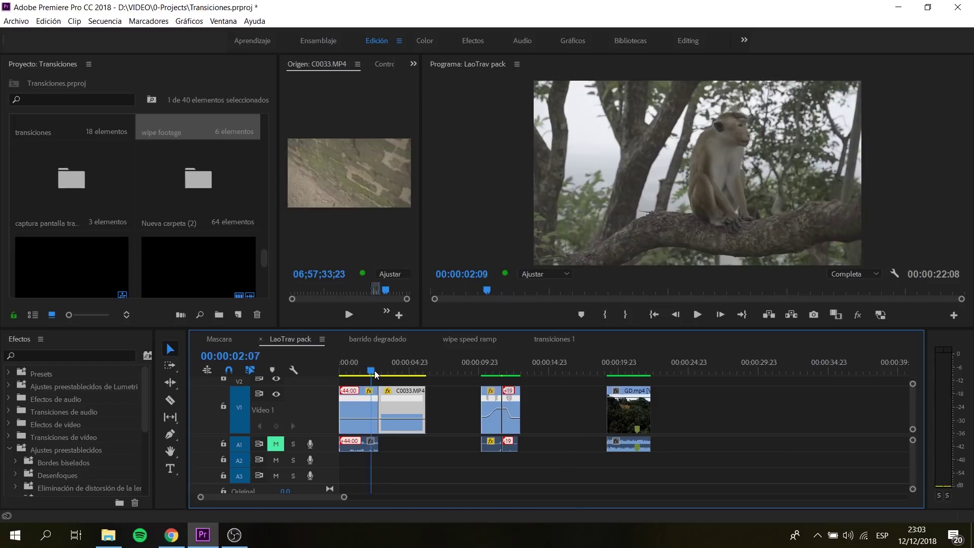
left_click(370, 375)
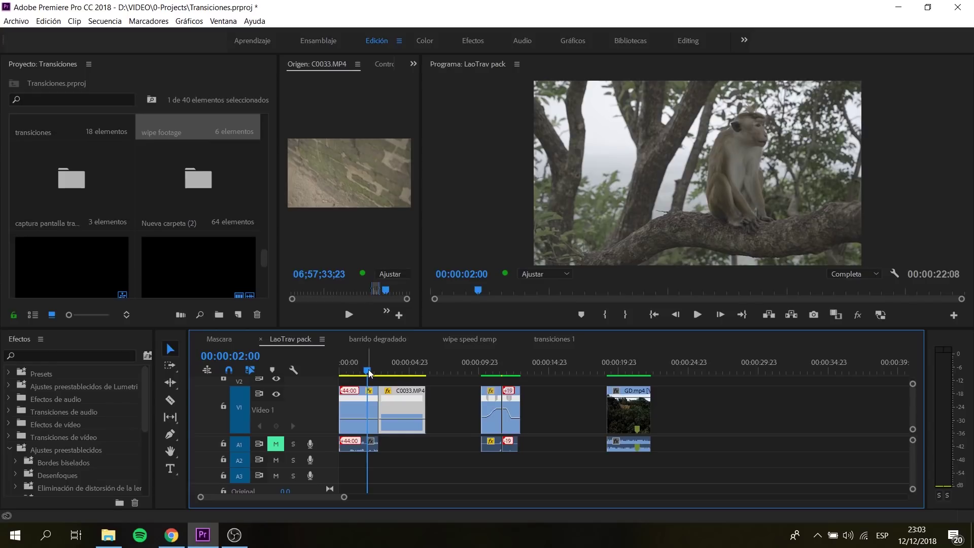
key("space")
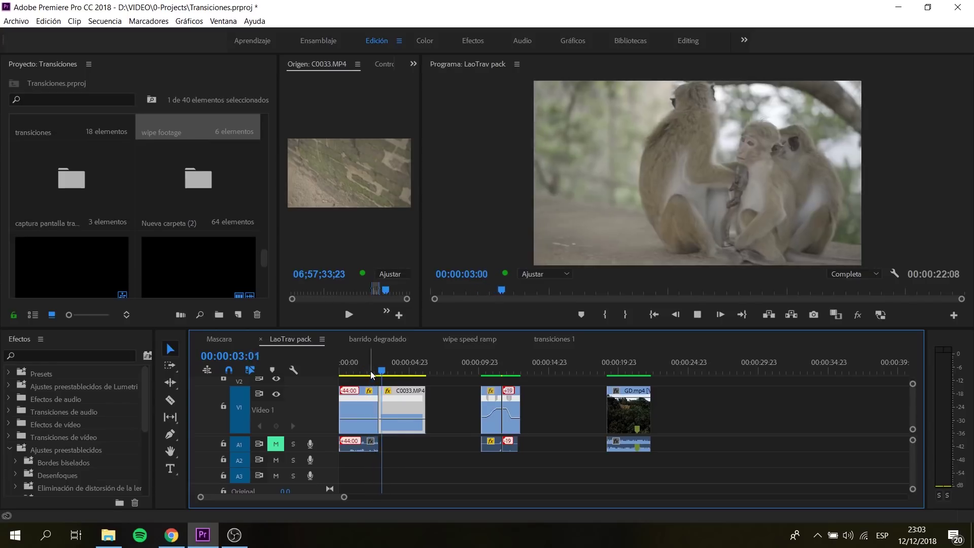
left_click_drag(372, 375, 382, 375)
scroll(76, 431, "down", 3)
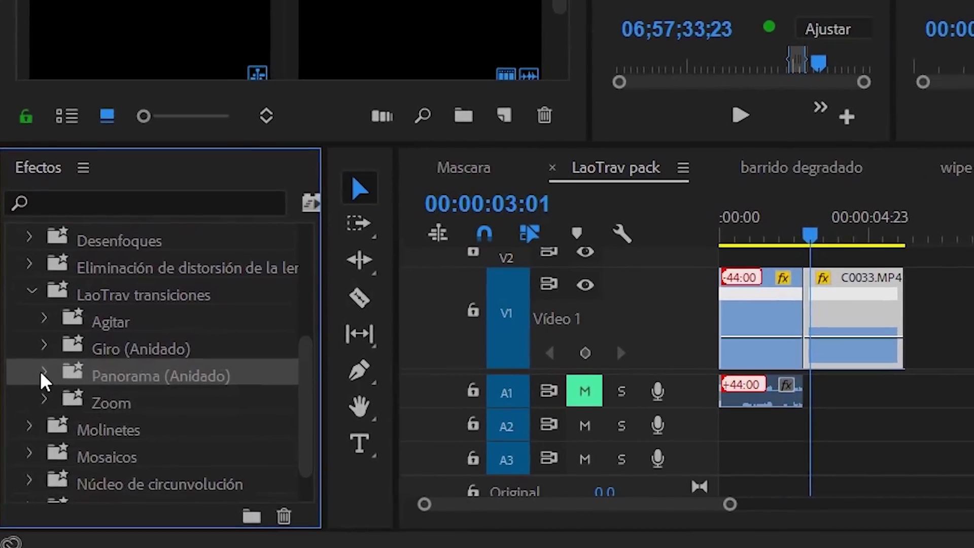
Expand Panorama (Anidado) and select Mover Abajo, Mover Arriva, Mover Derecha and Mover Izquierda in turn.
left_click(41, 381)
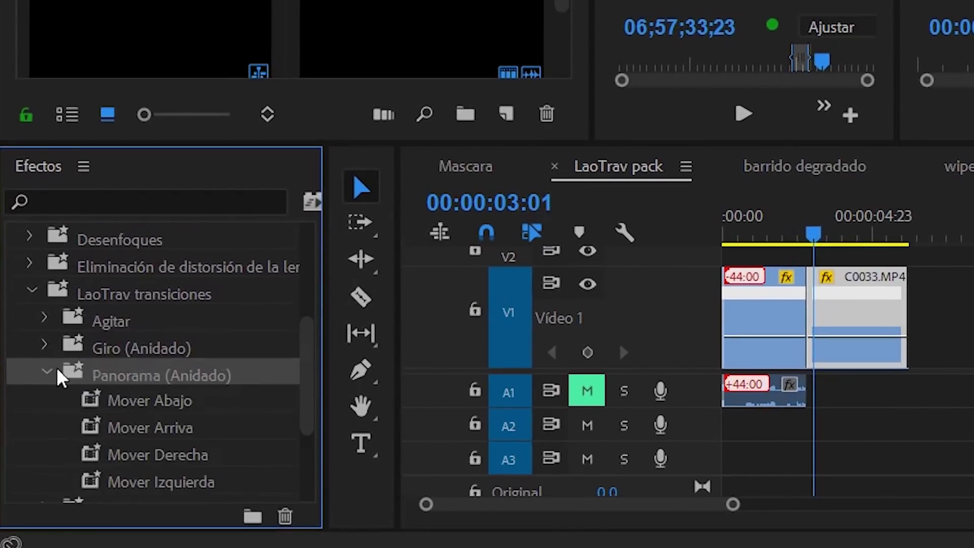
scroll(299, 376, "down", 3)
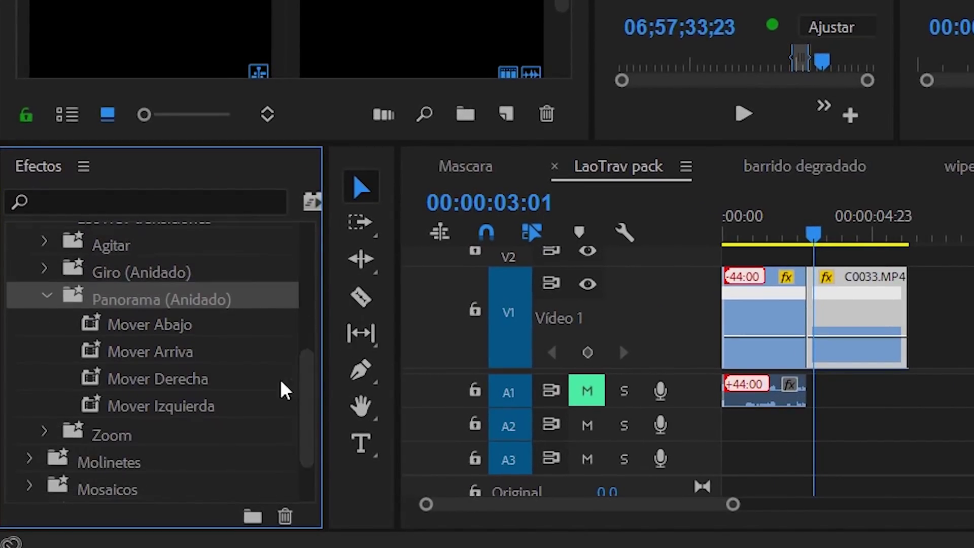
left_click(158, 329)
left_click(174, 356)
left_click(184, 387)
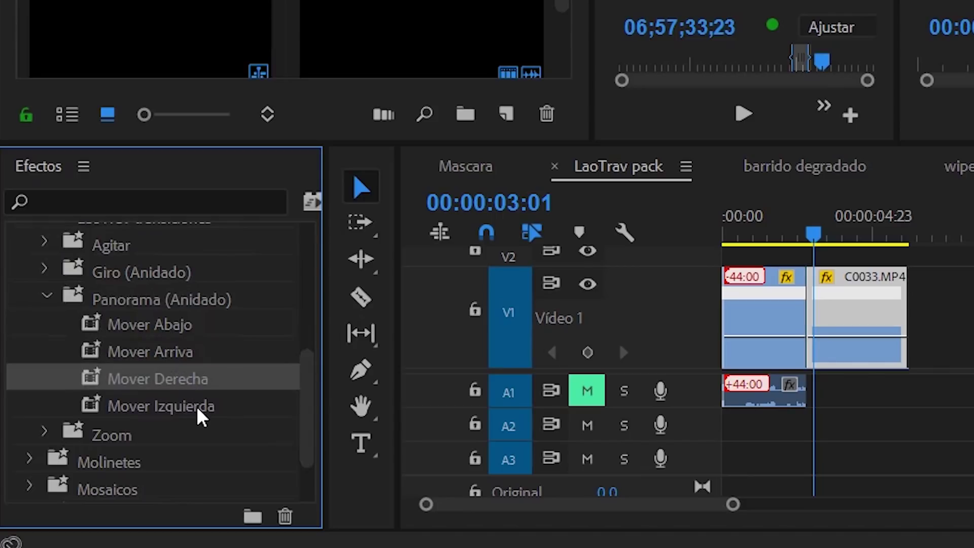
left_click(199, 410)
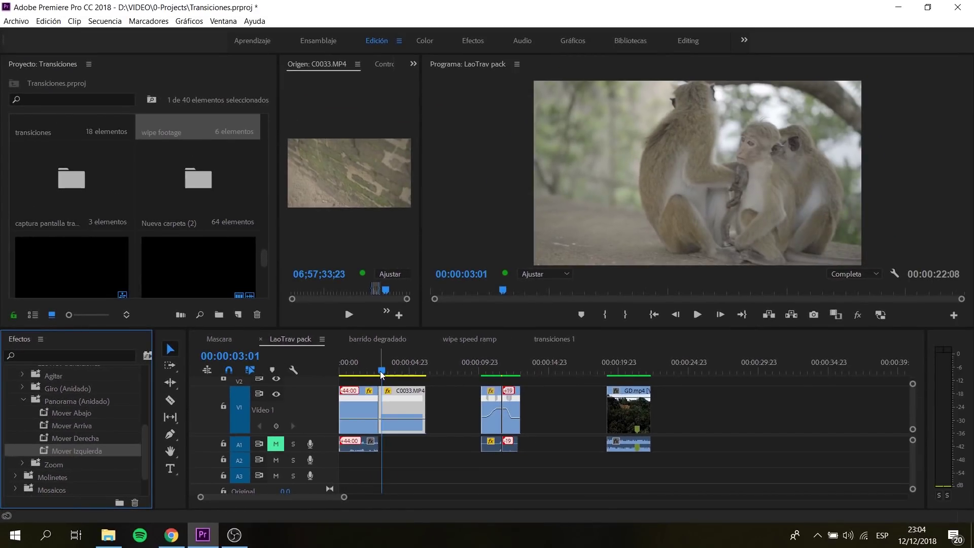
Step between edit points with Up/Down arrows, landing on the cut at 00:00:06:06.
left_click_drag(382, 375, 380, 370)
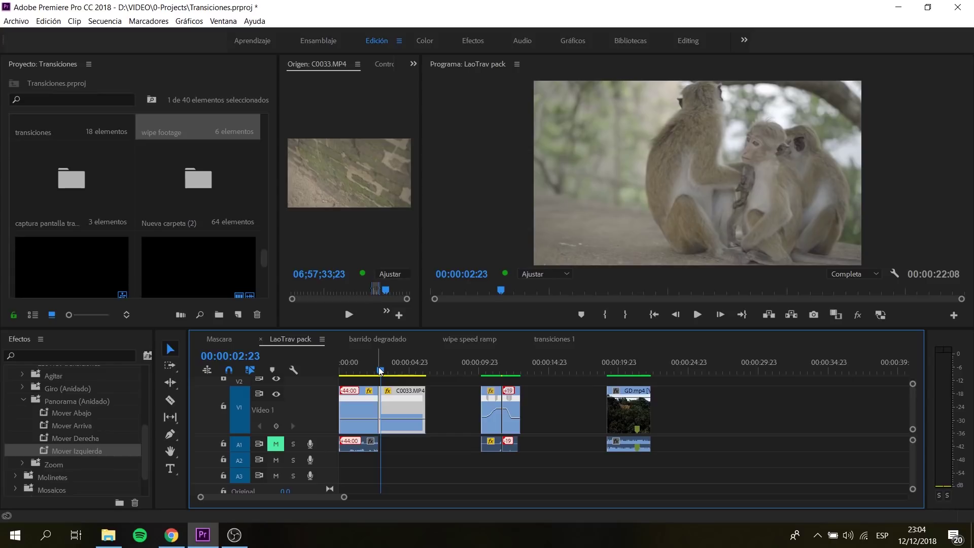
key("Down")
key("Up")
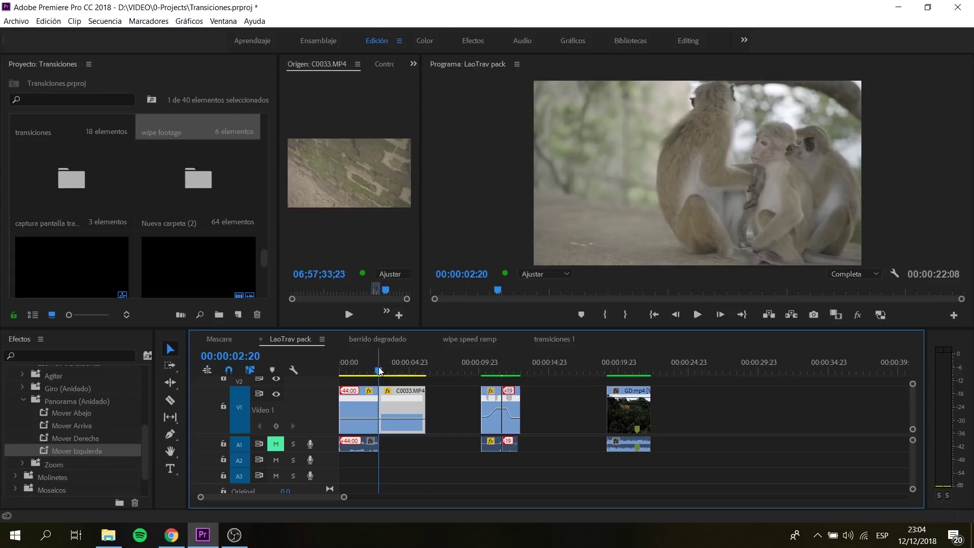
key("Down")
key("Up")
key("Up")
key("Down")
key("Down")
Scrub the playhead around 00:00:03, cancel the timecode entry, and switch to the Razor tool (C).
left_click(378, 367)
left_click_drag(378, 370, 381, 370)
key("space")
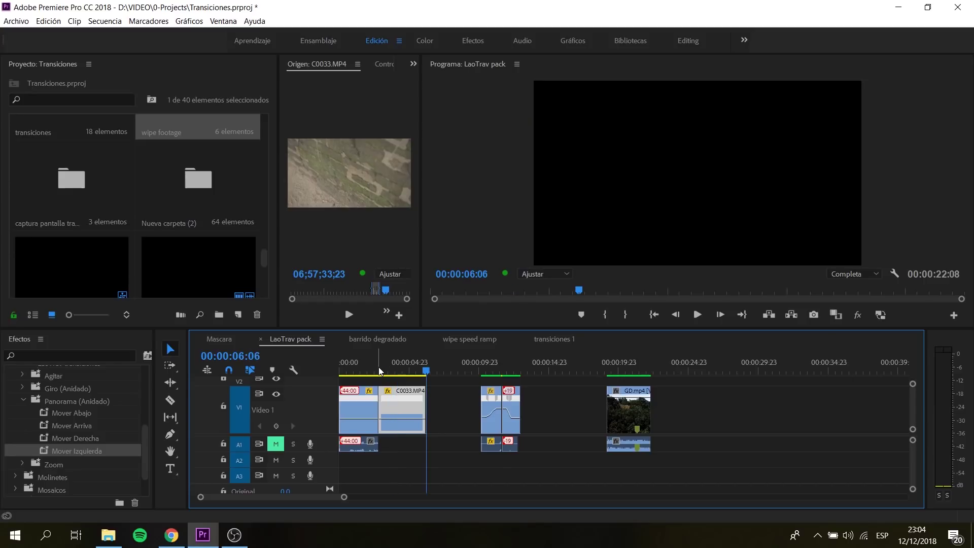
type("1")
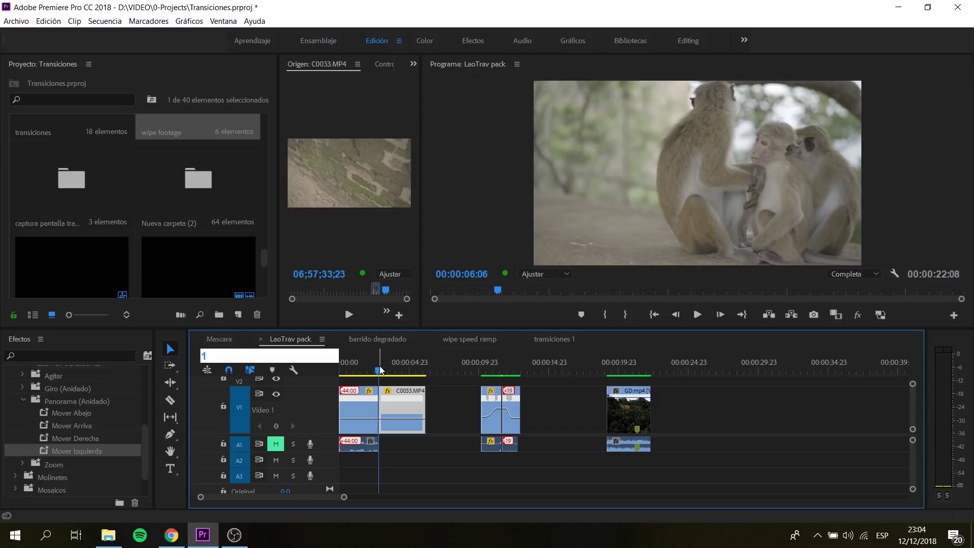
left_click(381, 369)
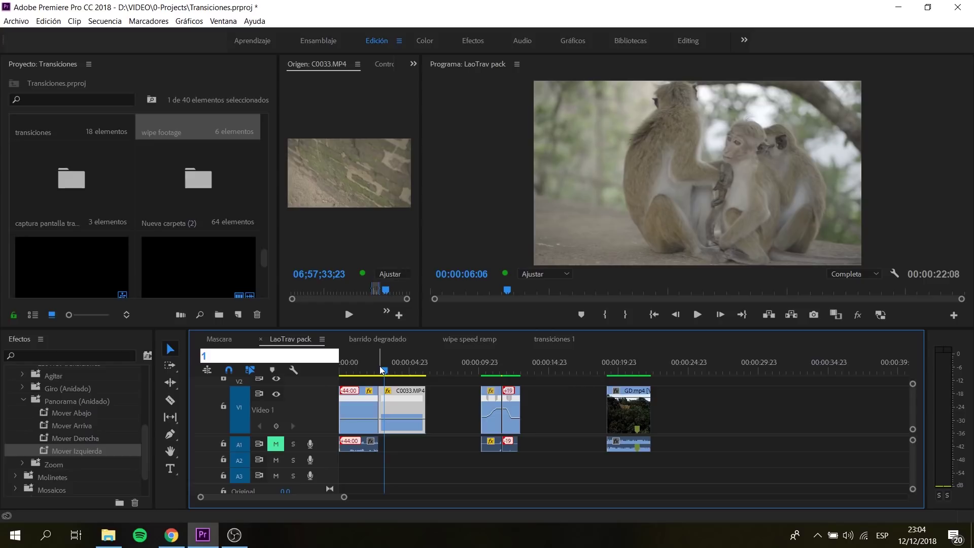
key("Escape")
key("c")
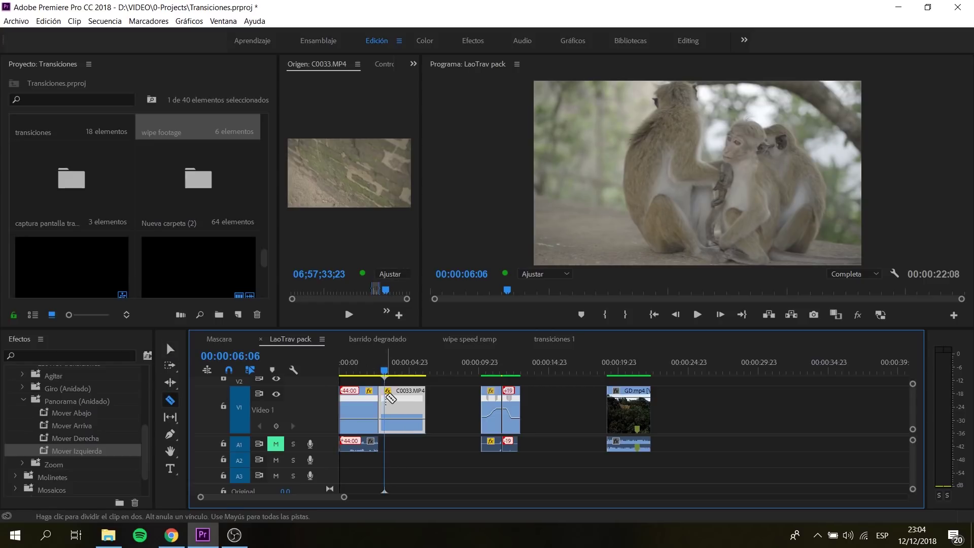
Razor-cut C0033.MP4, save, then Shift-cut all tracks at the playhead and at 00:00:02:10.
left_click(170, 400)
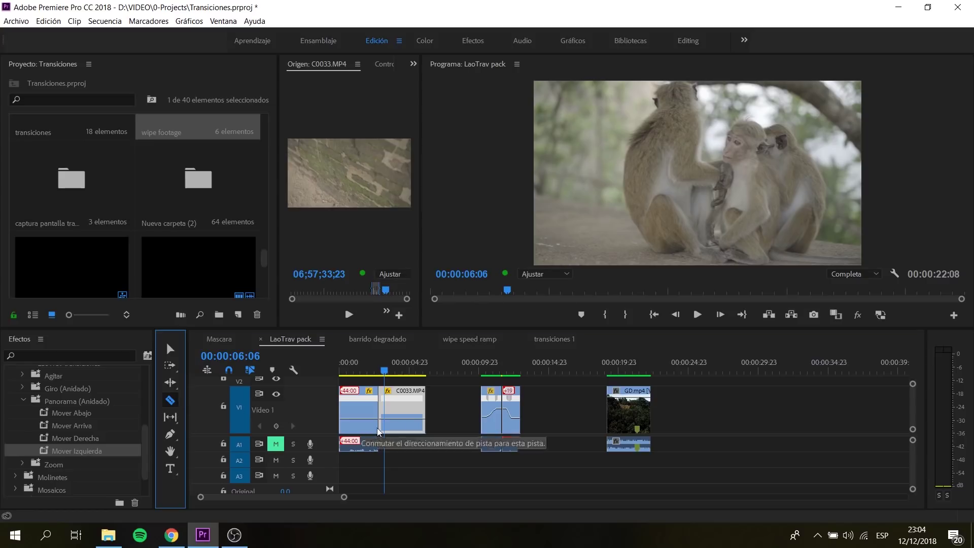
left_click(390, 412)
key("ctrl+s")
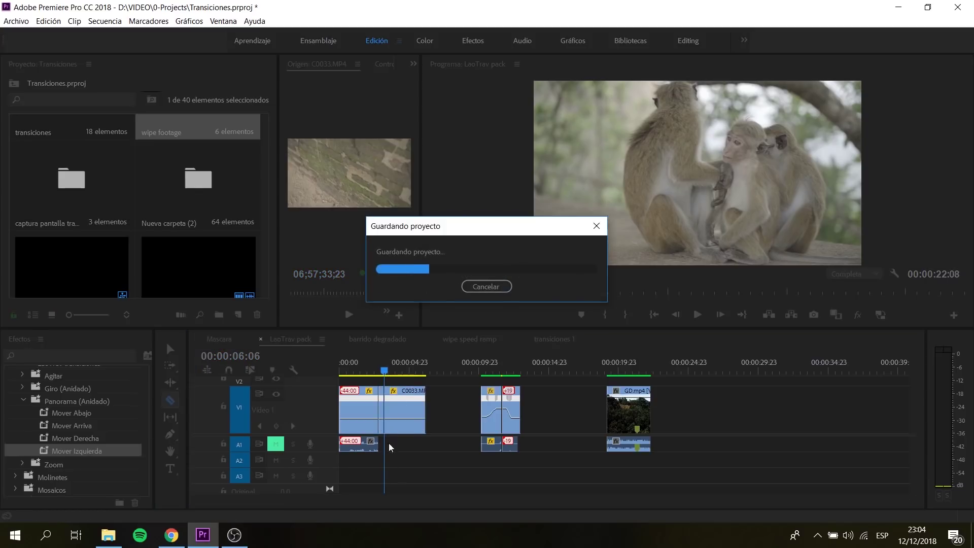
key("shift")
left_click(383, 393, "shift")
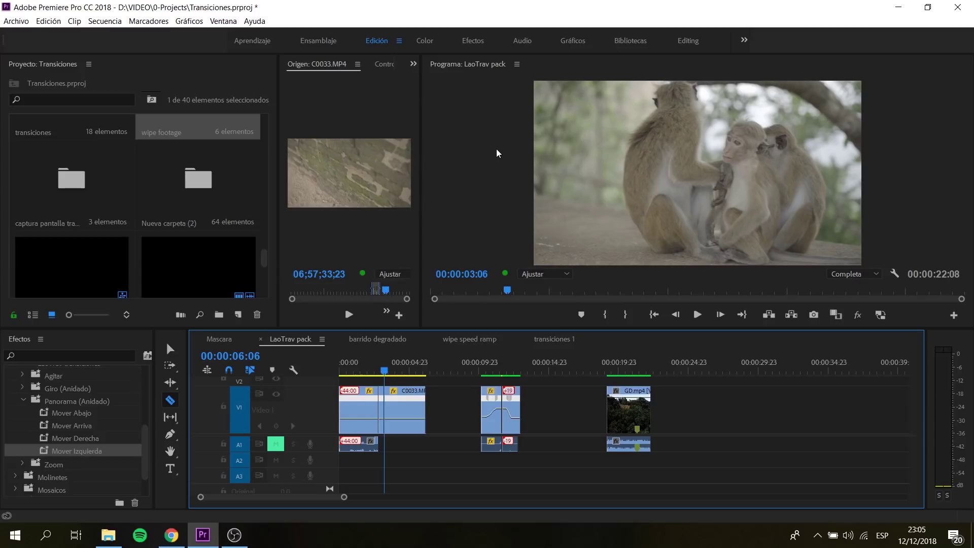
key("Up")
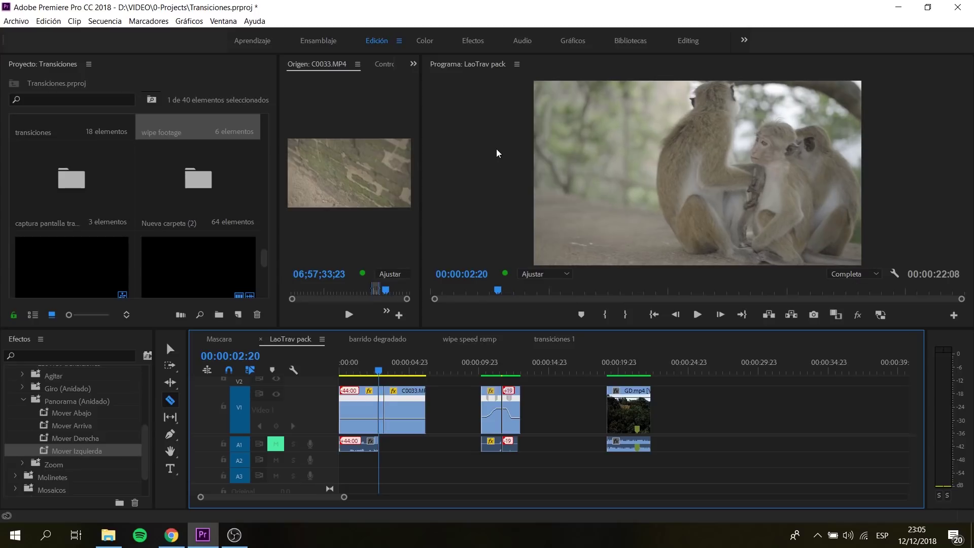
key("shift+Left")
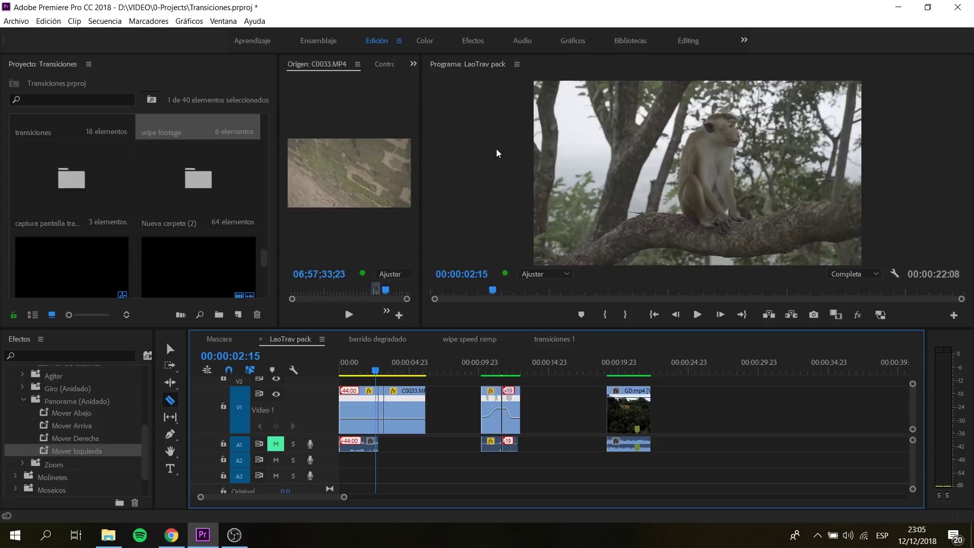
key("shift+Left")
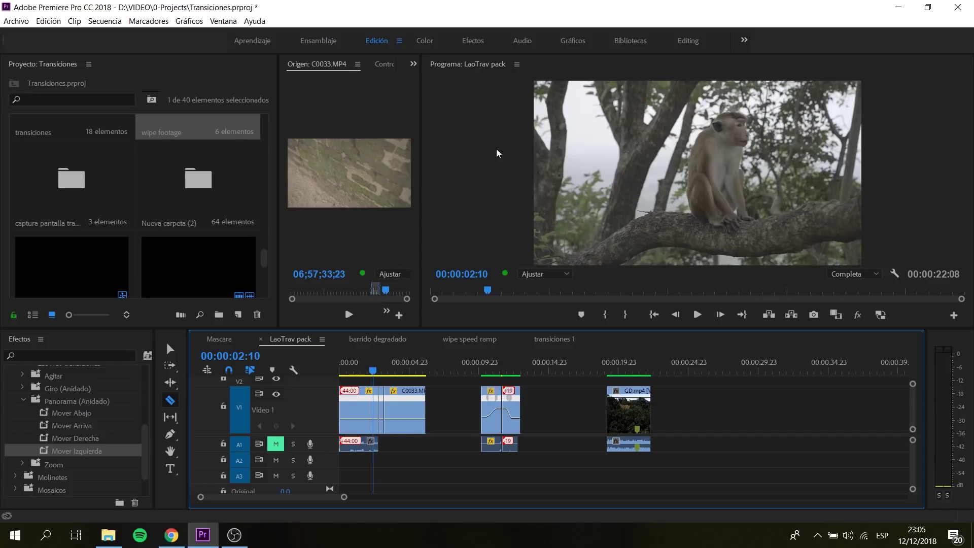
left_click(374, 410)
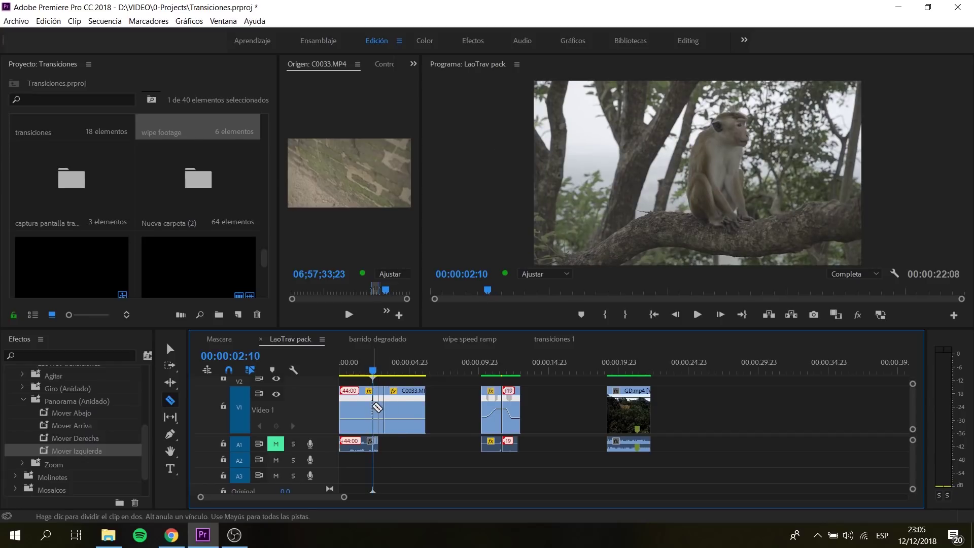
Browse the Agitar, Zoom and Panorama (Anidado) presets and add another cut near the opening clip's start.
mouse_move(375, 368)
left_mouse_down()
mouse_move(363, 376)
mouse_move(389, 379)
left_mouse_up()
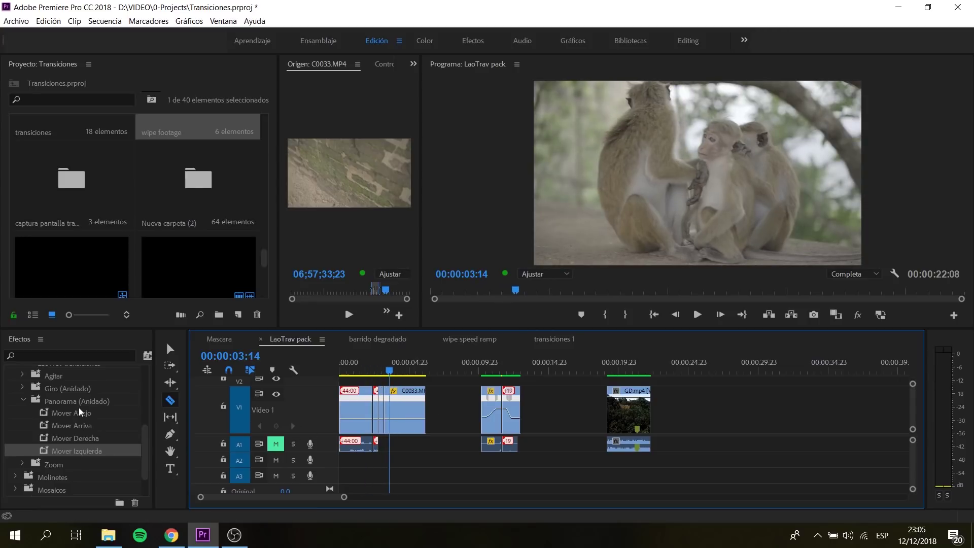
left_click(23, 400)
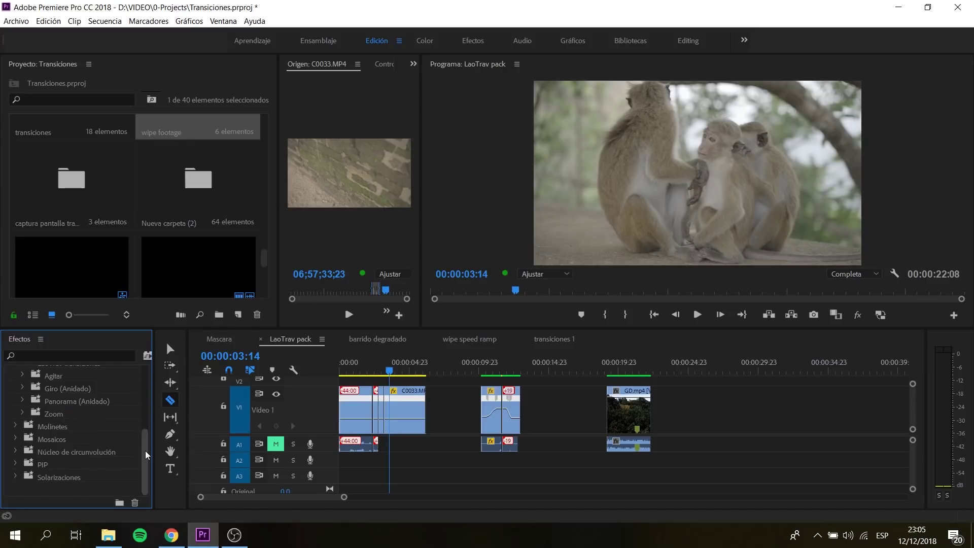
left_click_drag(145, 450, 142, 441)
left_click(52, 410)
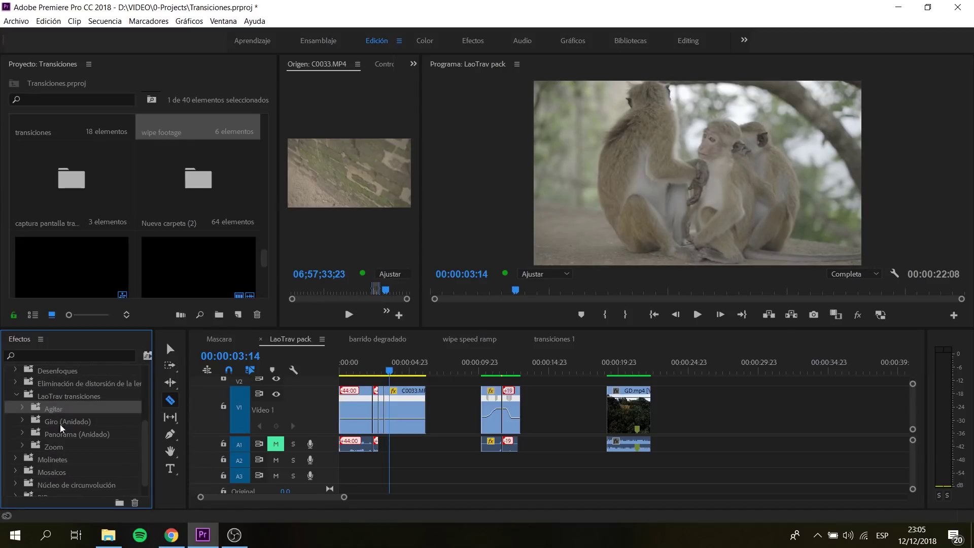
left_click(59, 447)
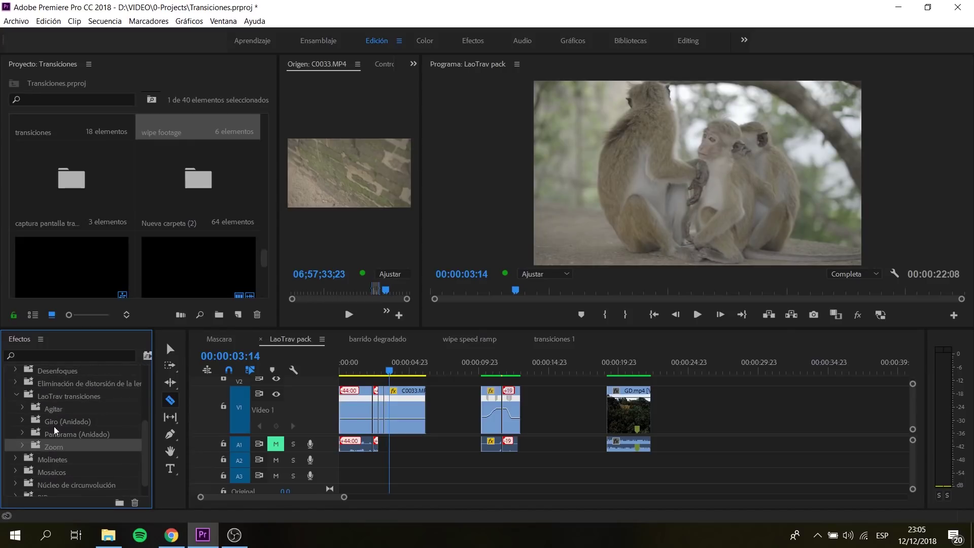
left_click(55, 430)
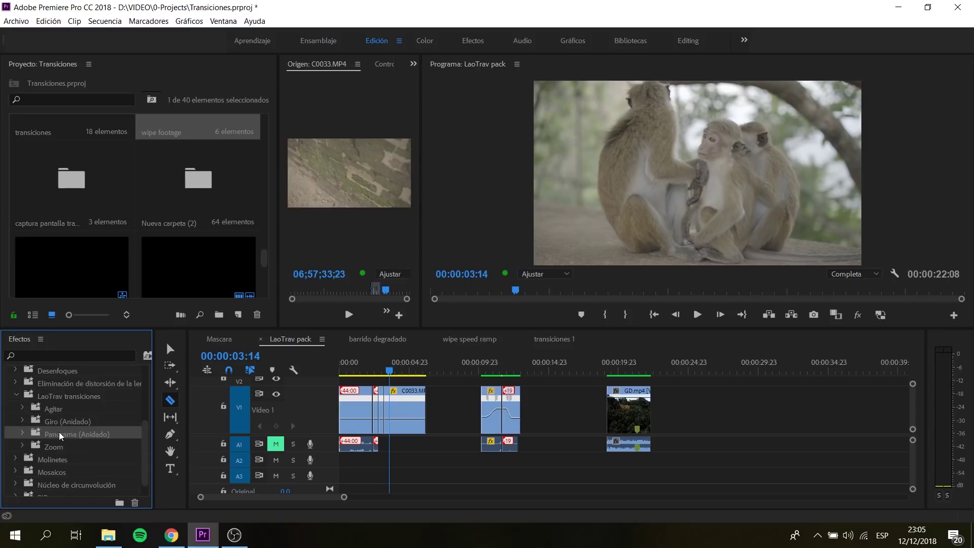
left_click(385, 392)
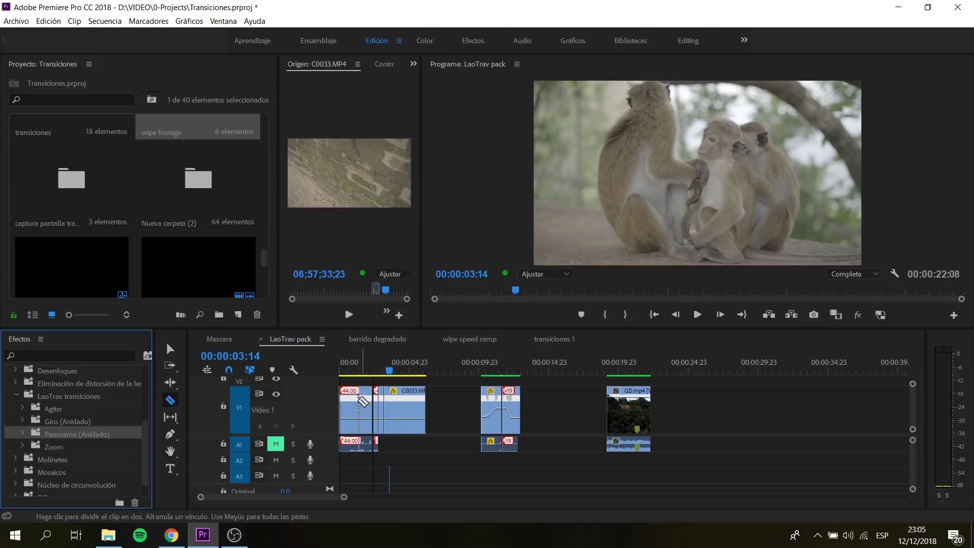
key("v")
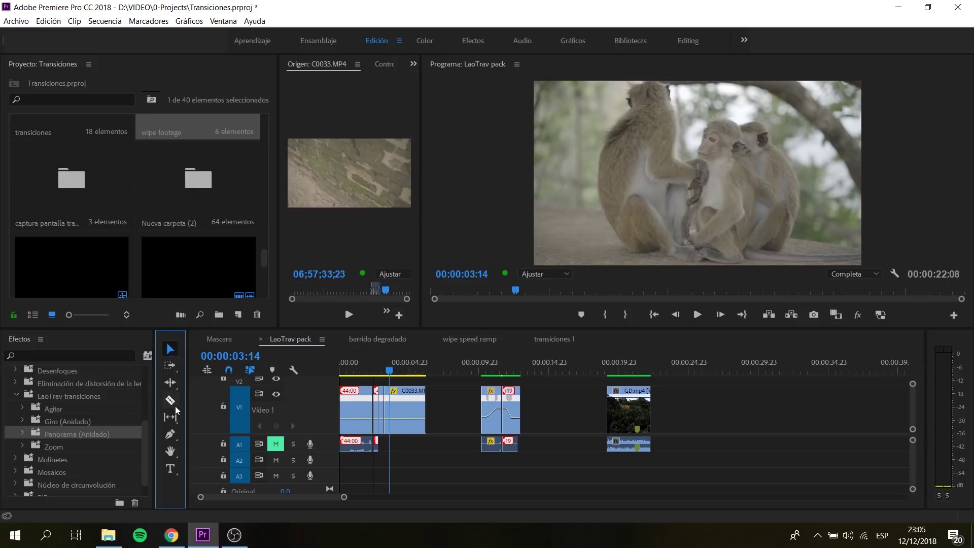
Nest the short 10-frame C0029.MP4 piece via Anidar..., accepting the name Secuencia anidada 09.
left_click(376, 387)
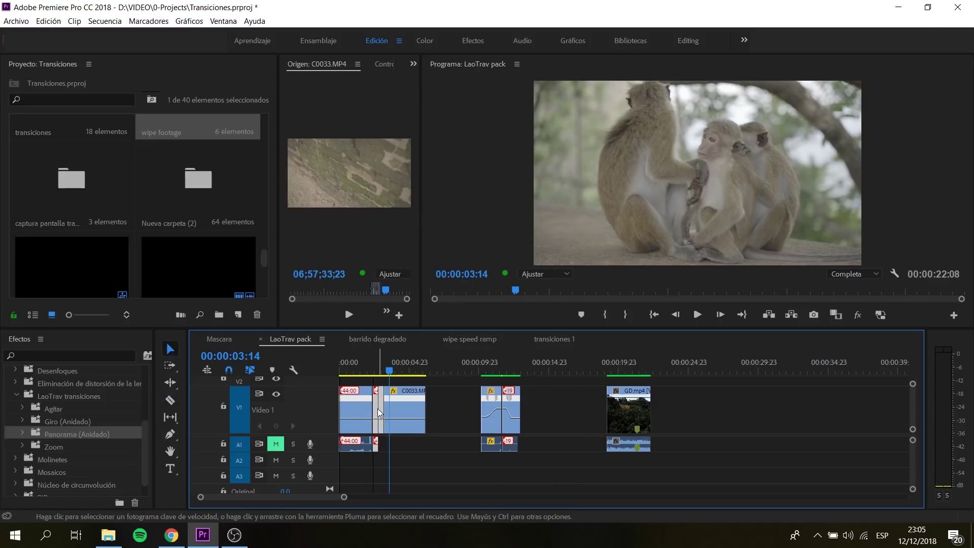
mouse_move(376, 406)
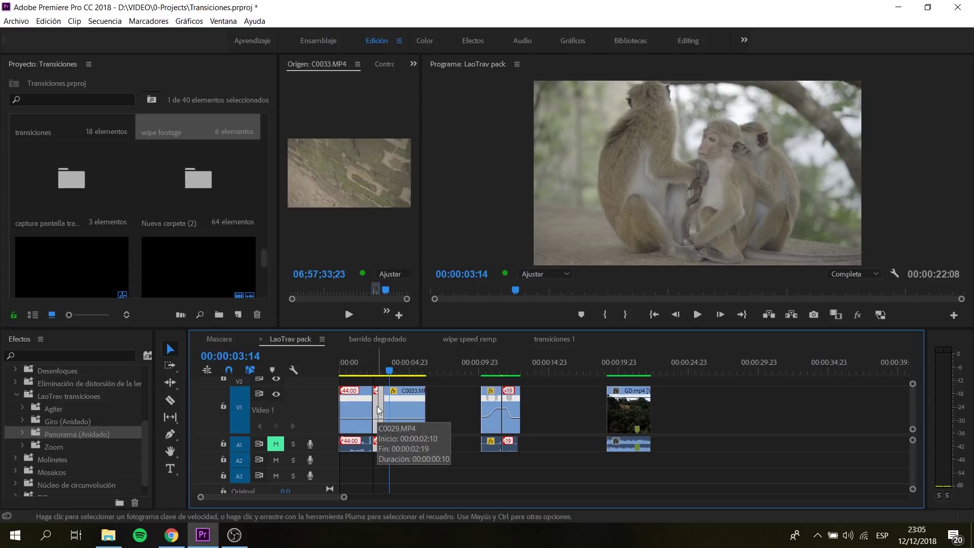
right_click(377, 405)
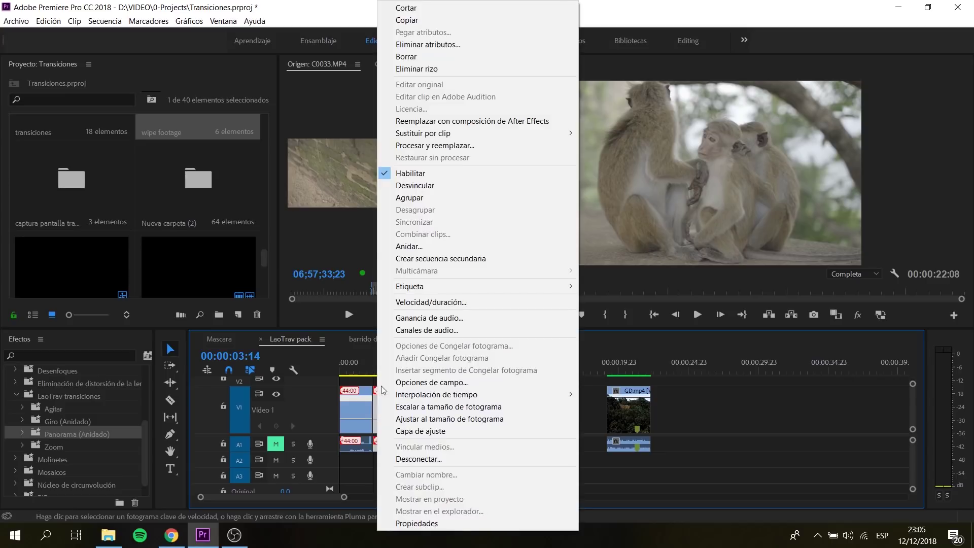
left_click(406, 246)
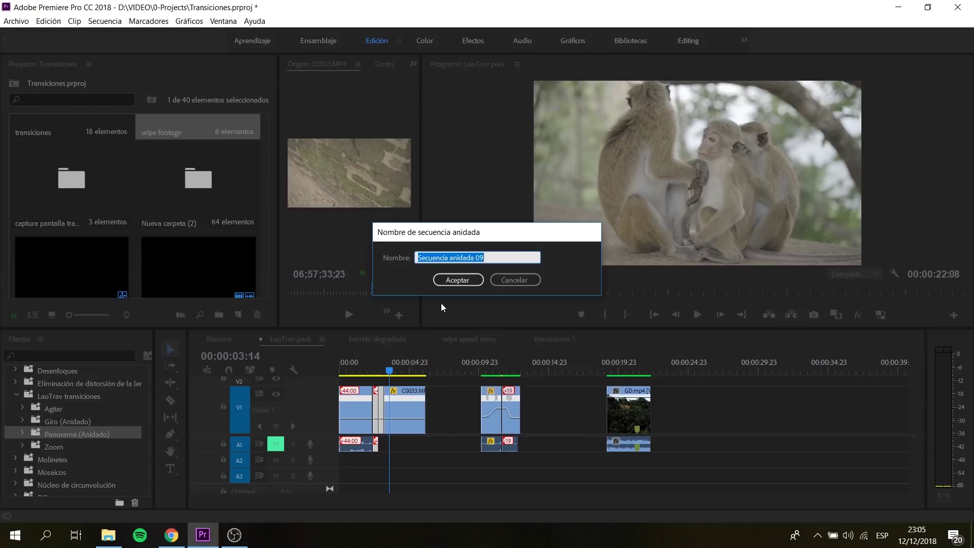
key("Return")
left_click(22, 434)
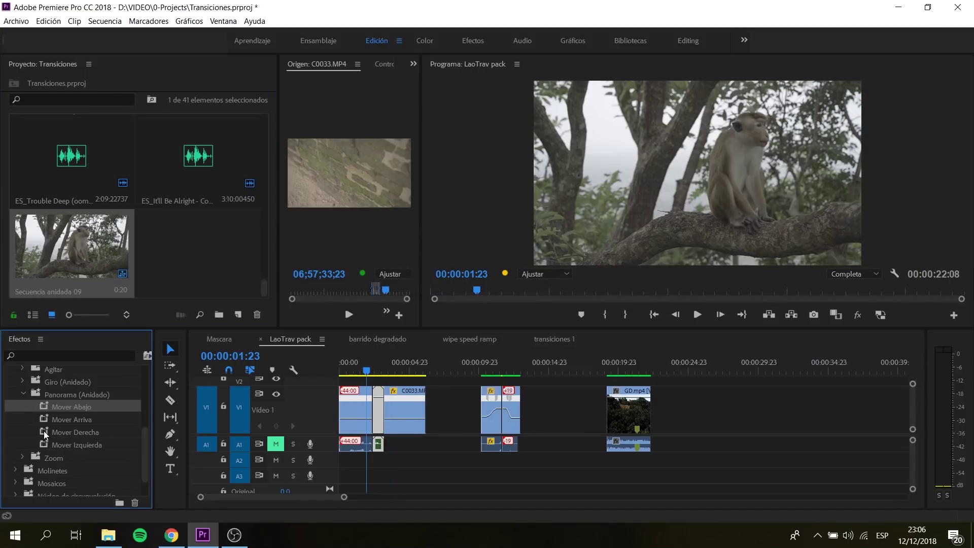
Apply Mover Derecha to the Secuencia anidada 09 nest and render-preview the resulting pan transition.
left_click_drag(43, 431, 375, 410)
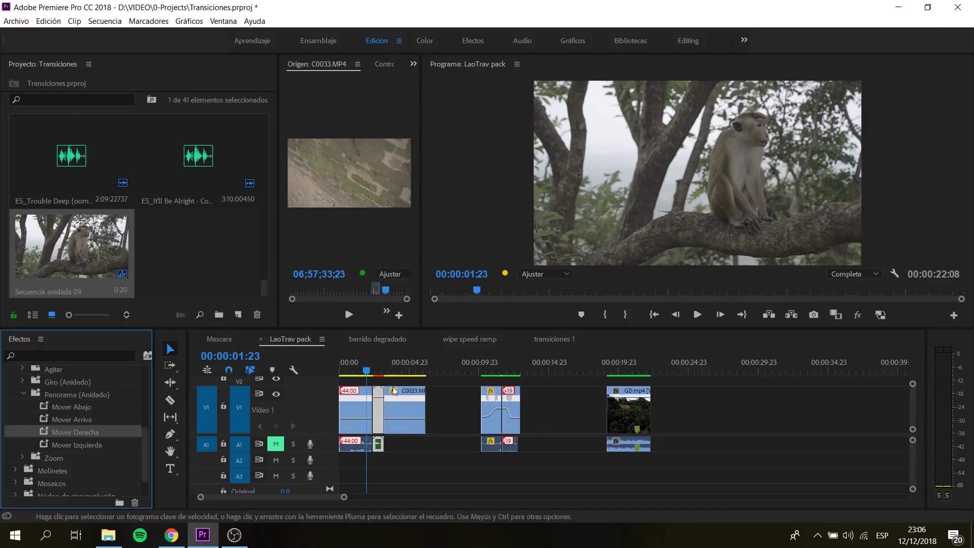
left_click(369, 372)
left_click_drag(371, 373, 365, 374)
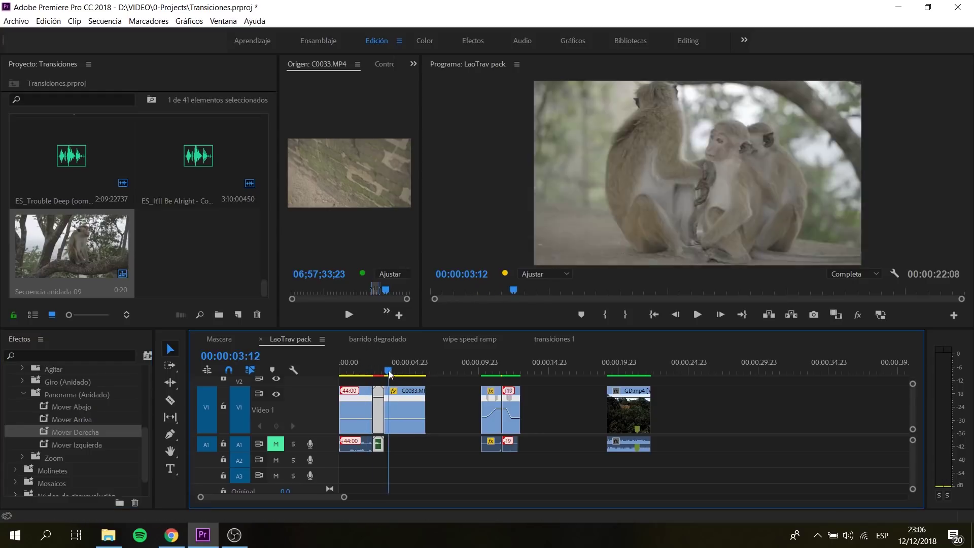
left_click(342, 373)
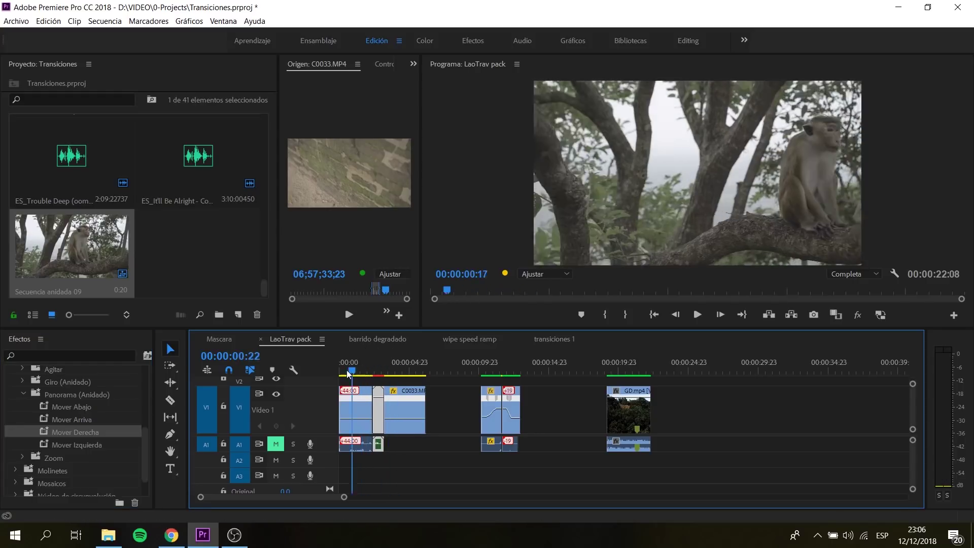
key("space")
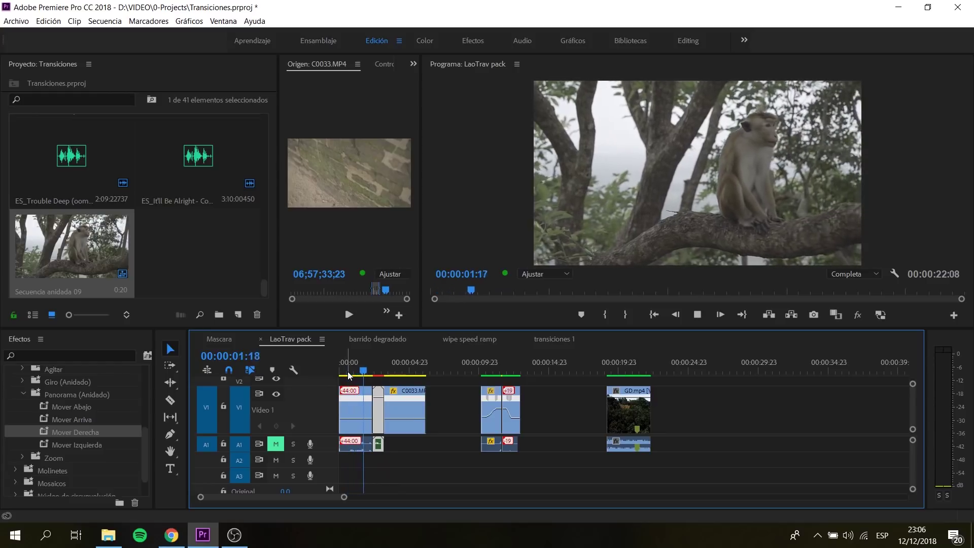
mouse_move(384, 364)
left_mouse_down()
mouse_move(377, 375)
mouse_move(361, 372)
left_mouse_up()
key("Return")
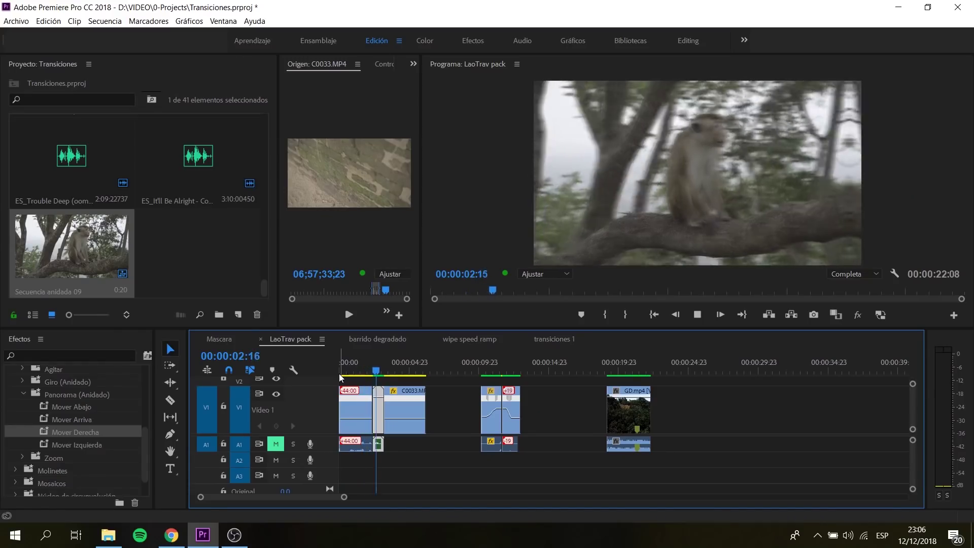
key("space")
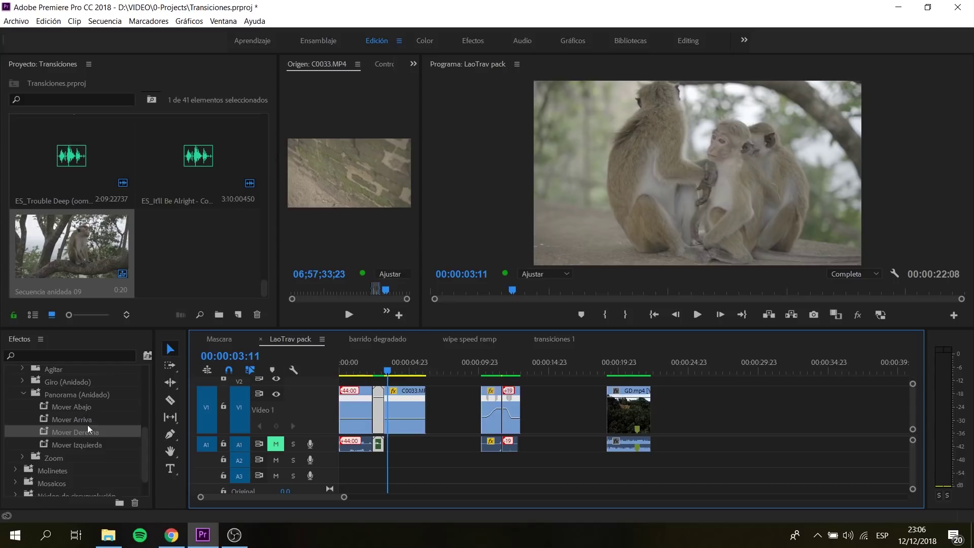
Select the Zoom preset folder and place the playhead at 00:00:10:04, before the second transition.
left_click(23, 394)
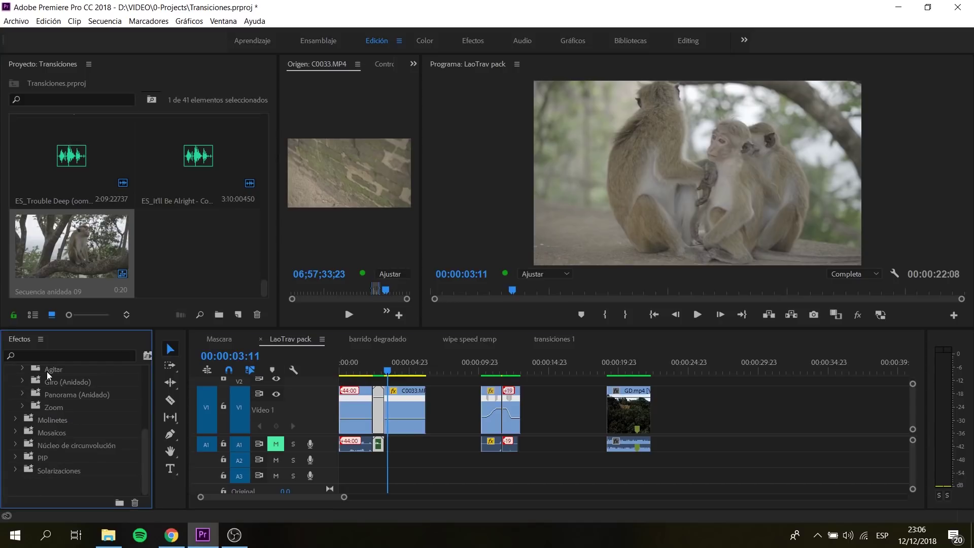
left_click(58, 404)
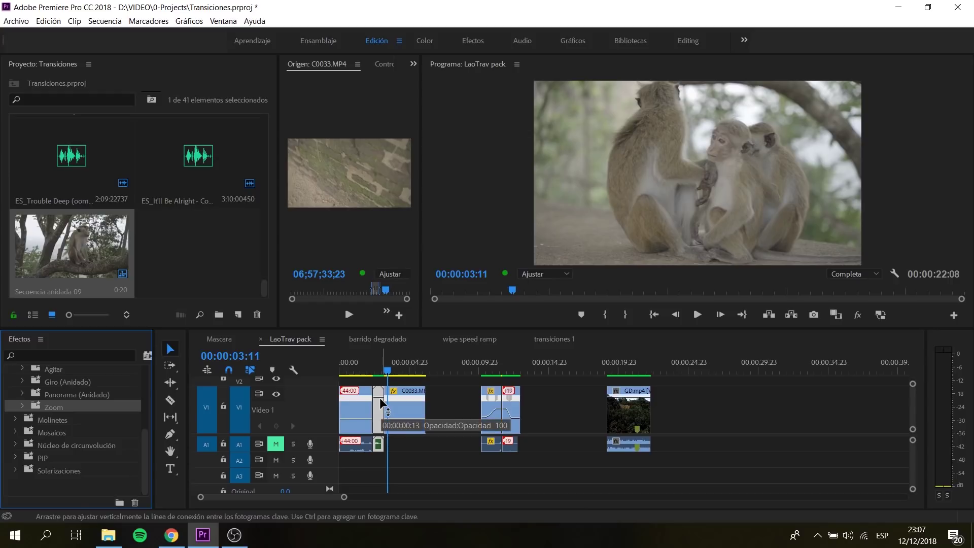
left_click(500, 372)
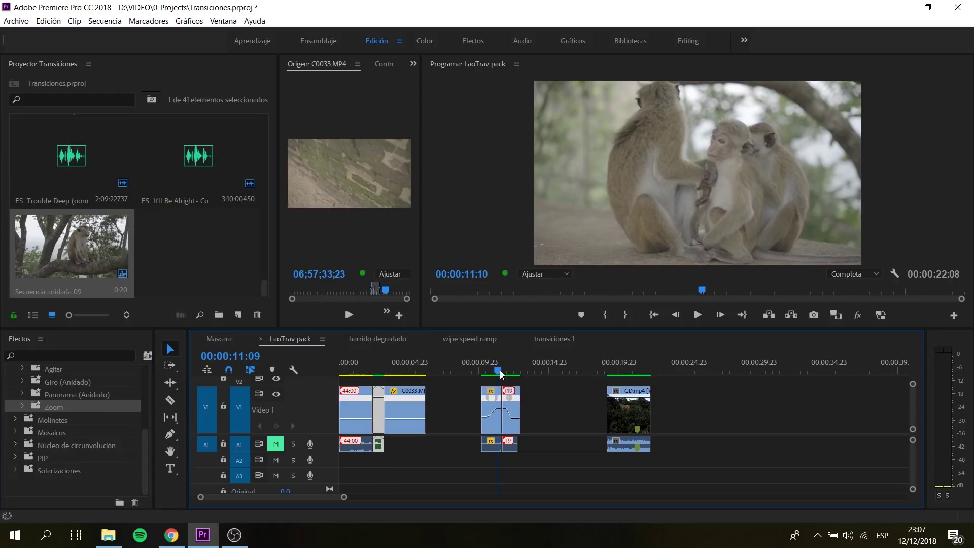
left_click_drag(500, 374, 483, 375)
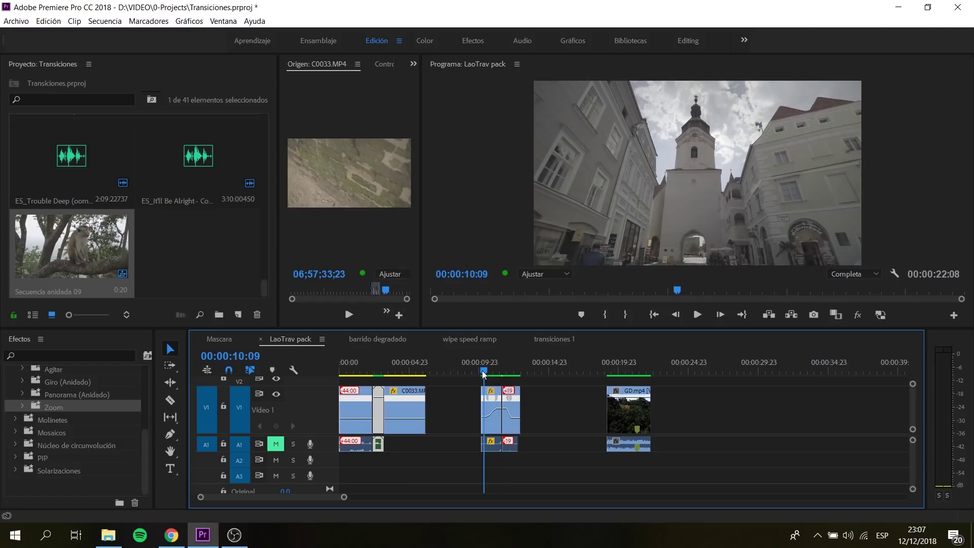
left_click_drag(484, 375, 481, 374)
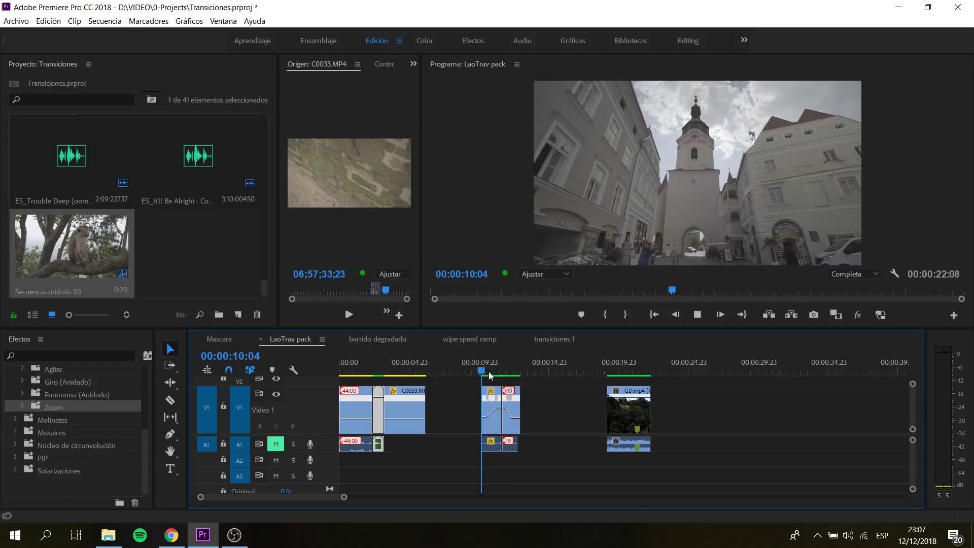
Play the zoom transition from 00:00:10:04 repeatedly in the Program monitor.
key("space")
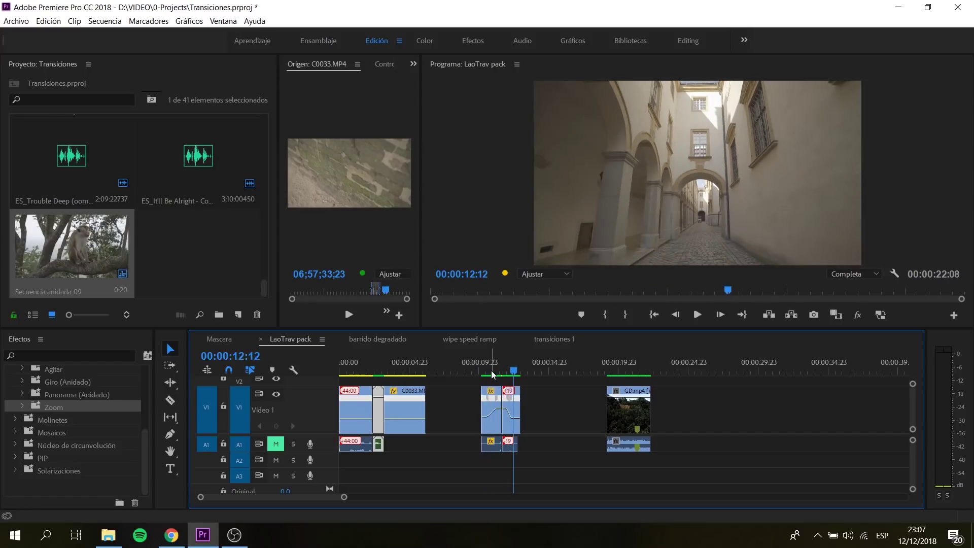
left_click(483, 375)
key("space")
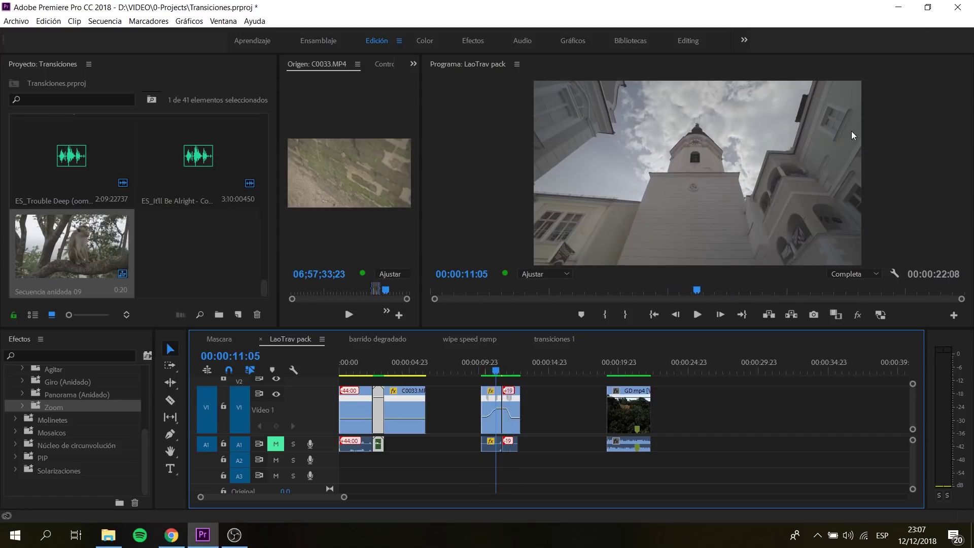
left_click(482, 374)
key("space")
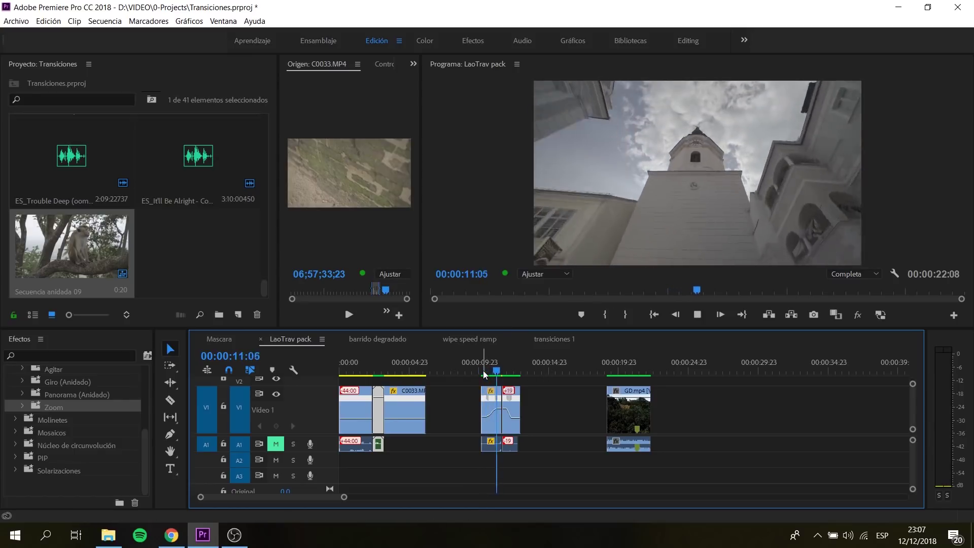
key("space")
left_click(484, 374)
key("space")
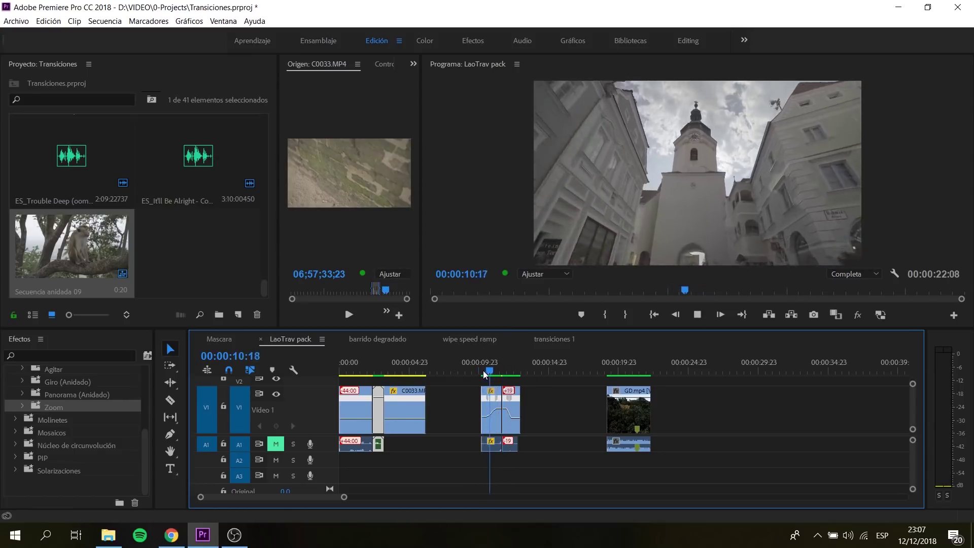
left_click(483, 375)
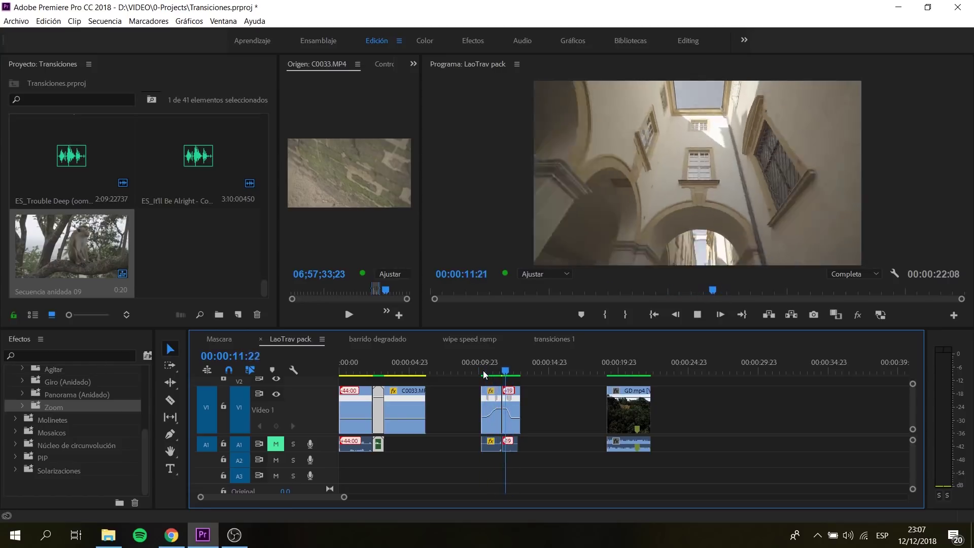
left_click(484, 374)
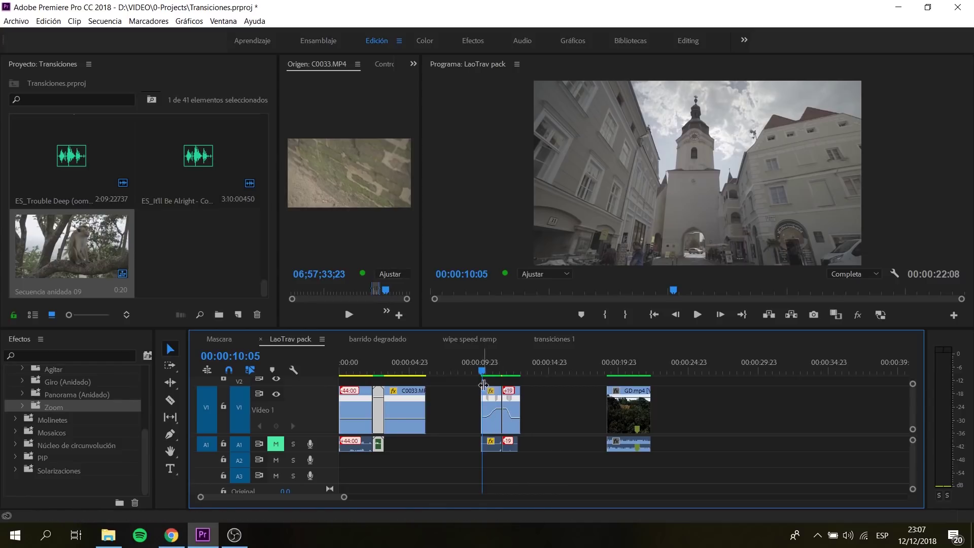
Scrub frame by frame through the zoom transition to 00:00:11:22 and play it once more.
left_click_drag(484, 375, 509, 383)
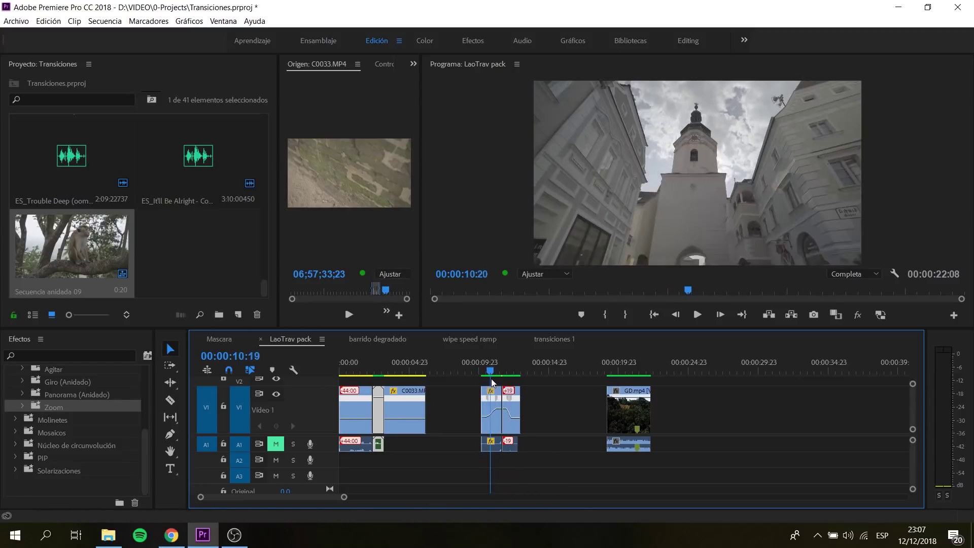
left_click_drag(509, 383, 486, 389)
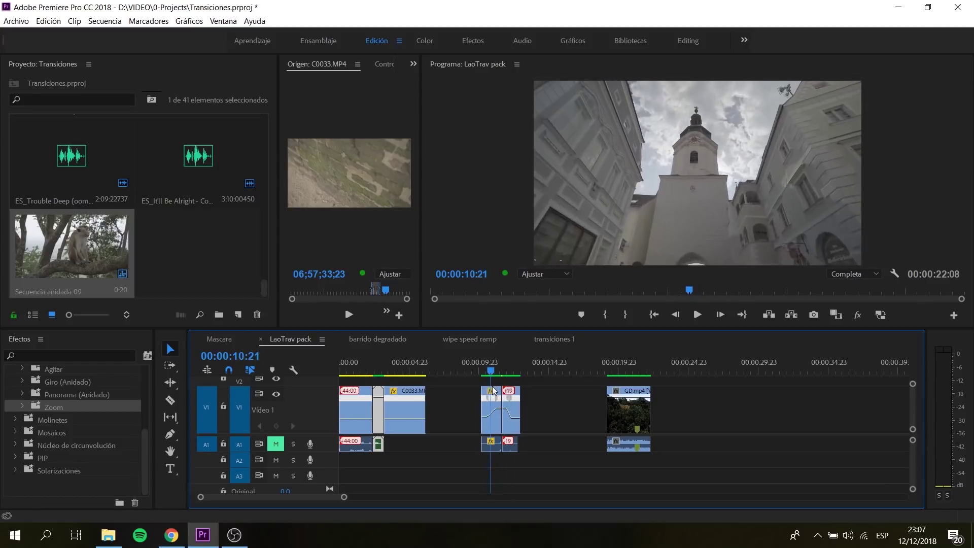
key("space")
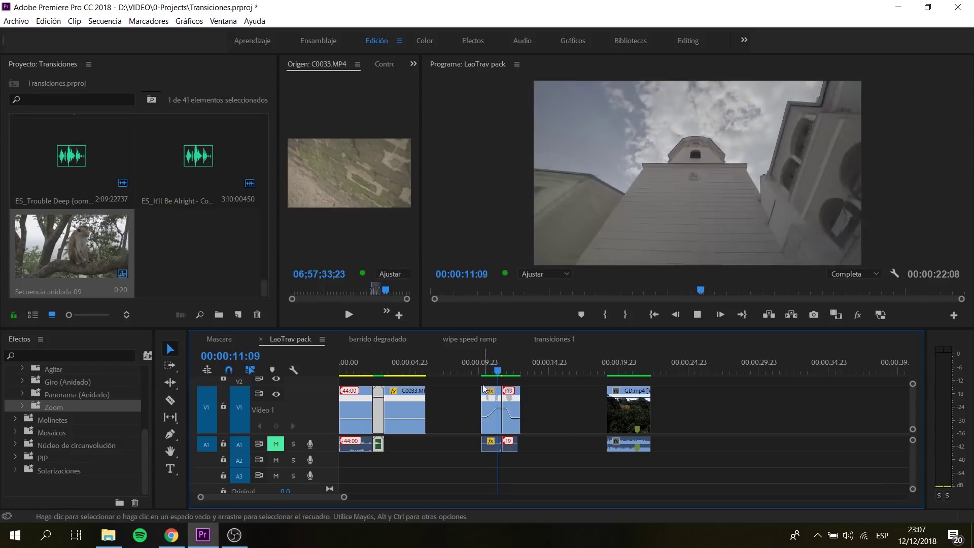
key("space")
left_click_drag(505, 375, 504, 373)
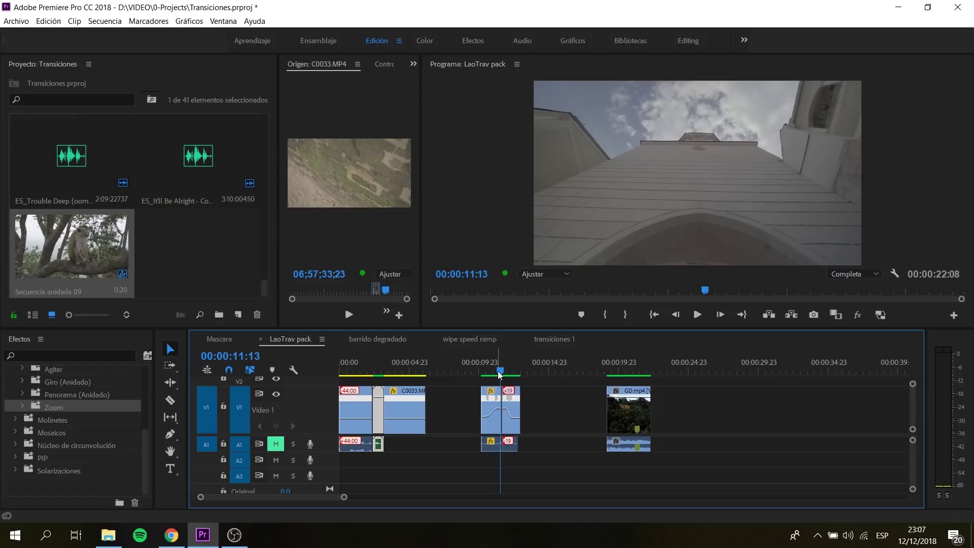
left_click_drag(345, 501, 316, 502)
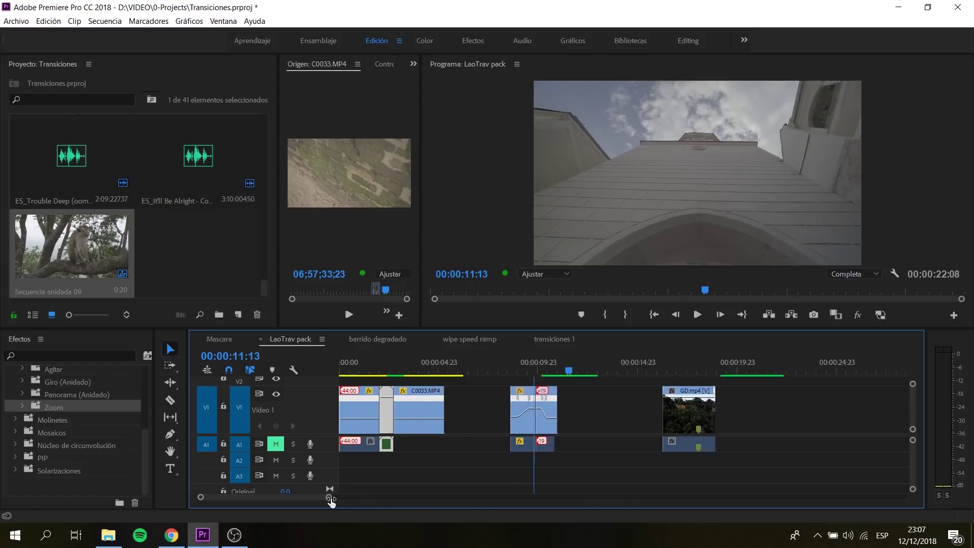
Cut the C0068 clip with the Razor at 00:00:11:06 and 00:00:11:16.
key("Home")
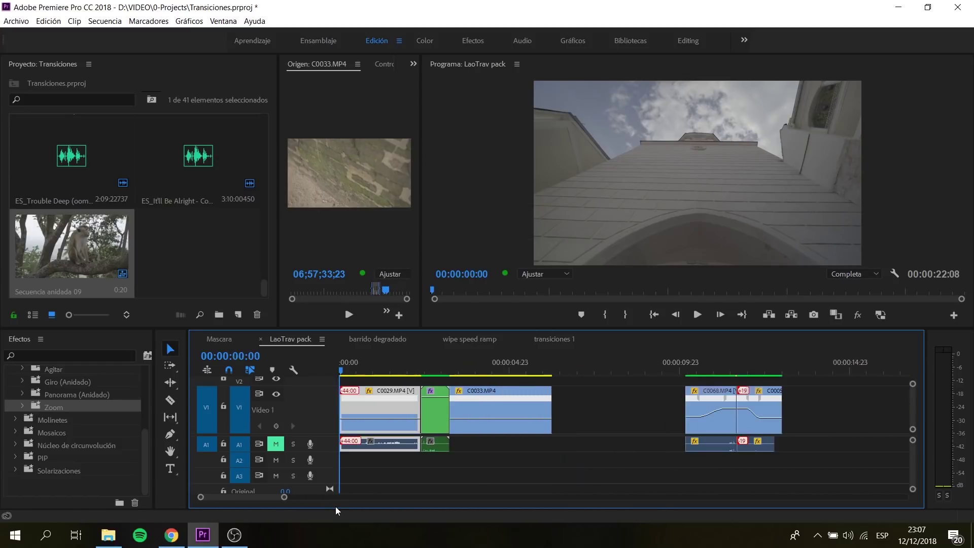
key("Down")
key("Down")
key("Down")
key("Down")
key("Down")
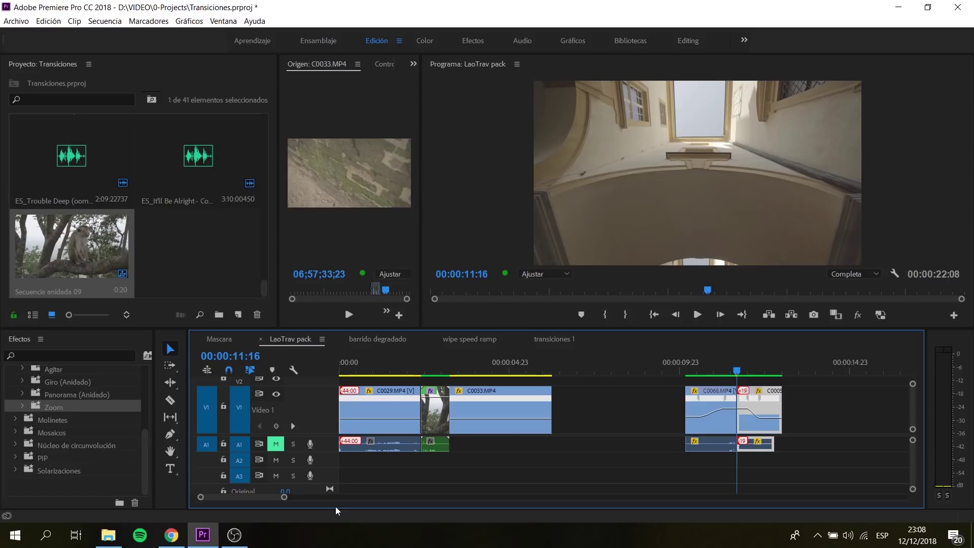
key("shift+Left")
key("shift+Left")
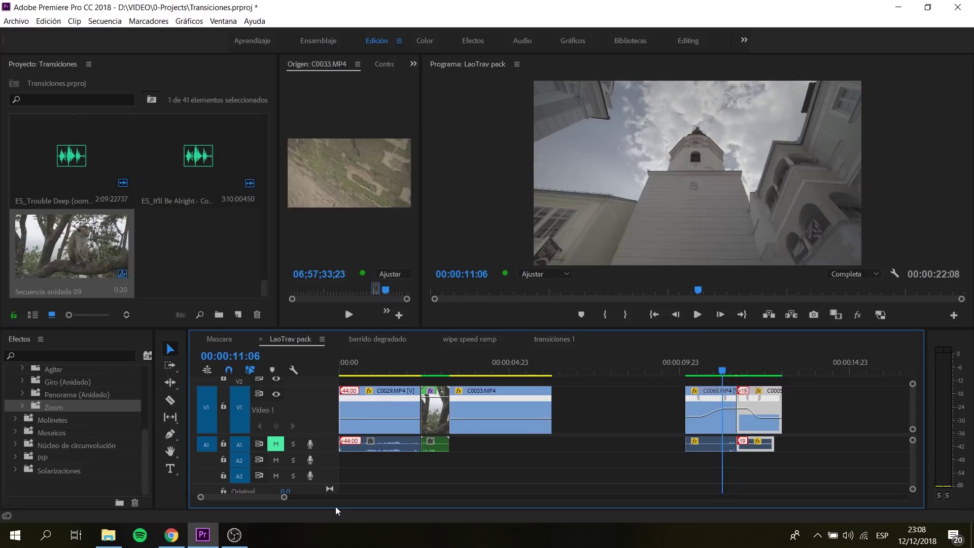
key("c")
left_click(722, 421)
key("shift+Right")
key("shift+Right")
key("shift+Right")
key("shift+Right")
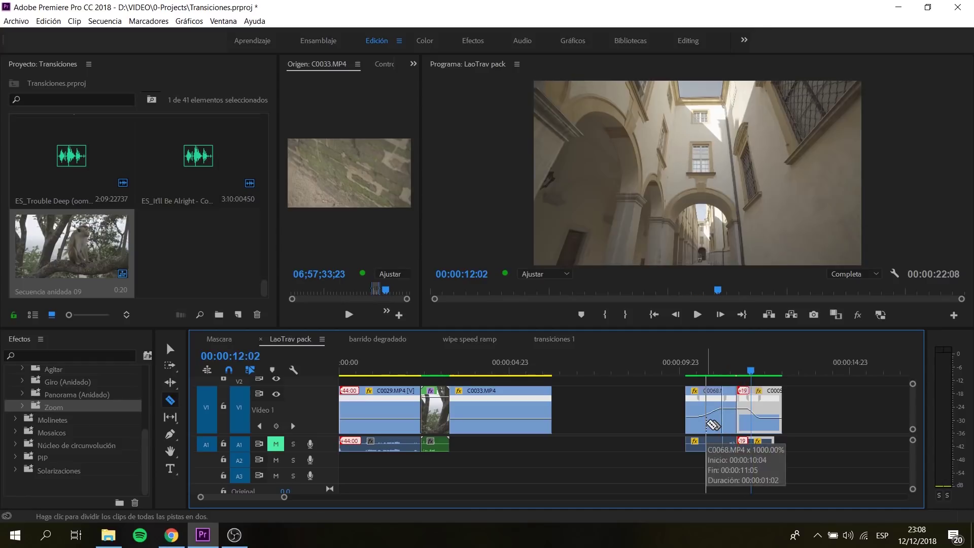
left_click(752, 411)
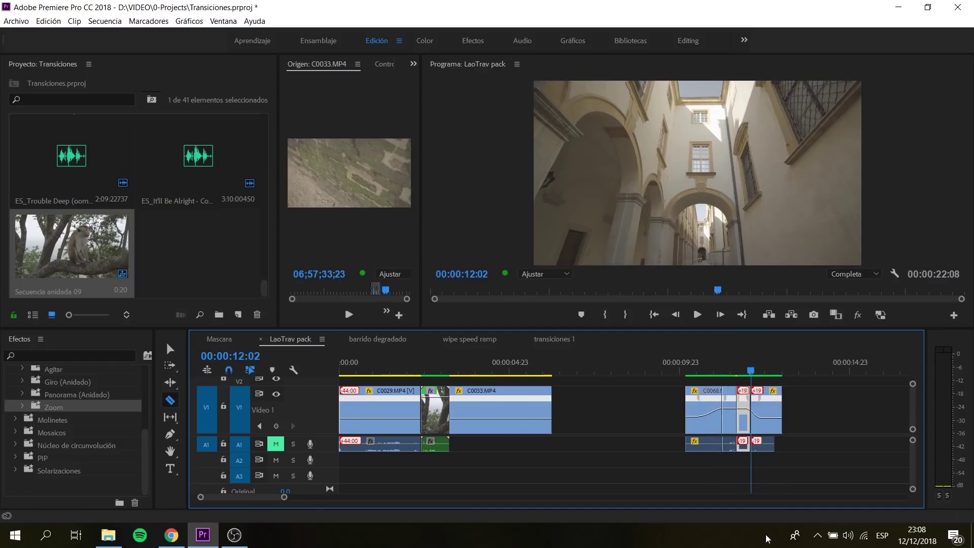
Apply the Zoom In Final and Zoom In Inicio presets from the Zoom folder to the cut pieces.
left_click(23, 407)
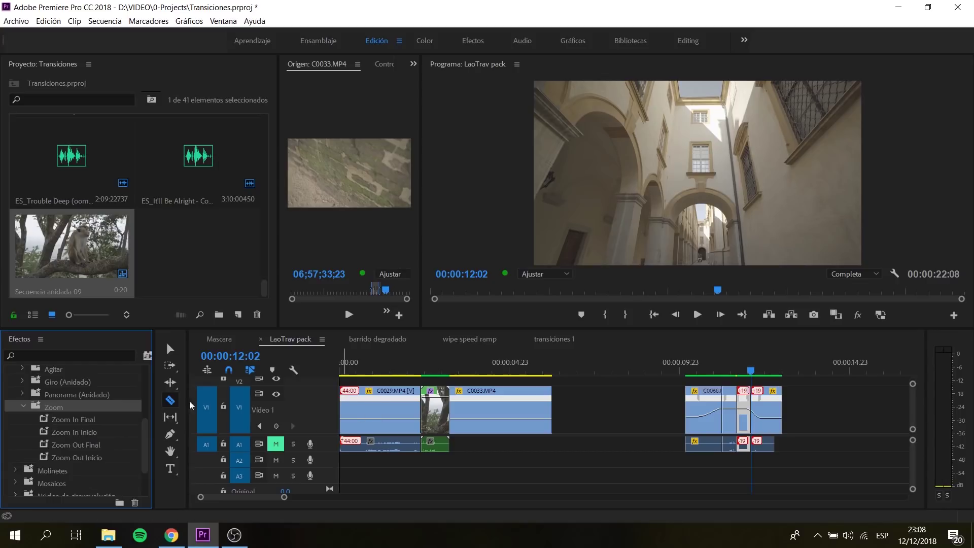
left_click_drag(46, 423, 730, 416)
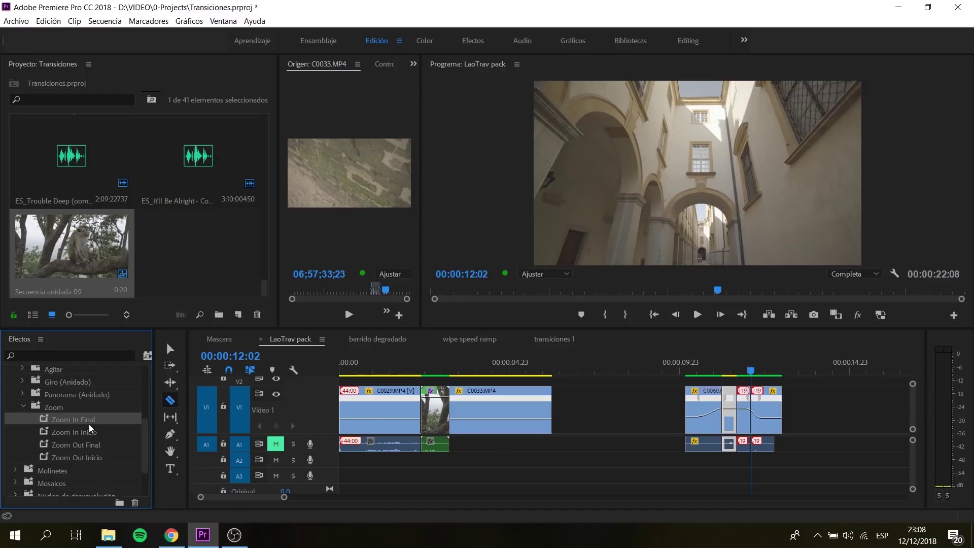
left_click_drag(90, 422, 750, 408)
left_click_drag(45, 431, 744, 397)
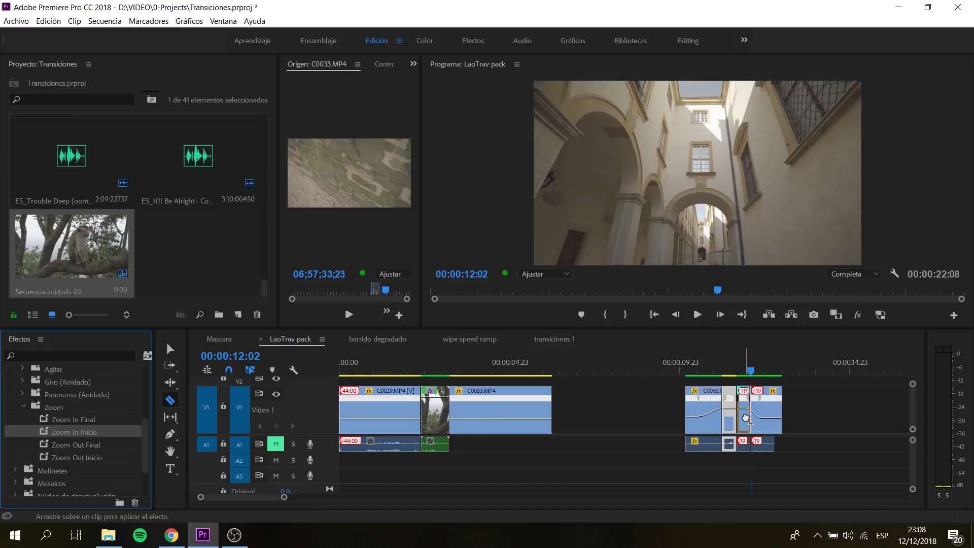
Scrub through the new zoom from about 00:00:11:08 to the courtyard view.
left_click(717, 373)
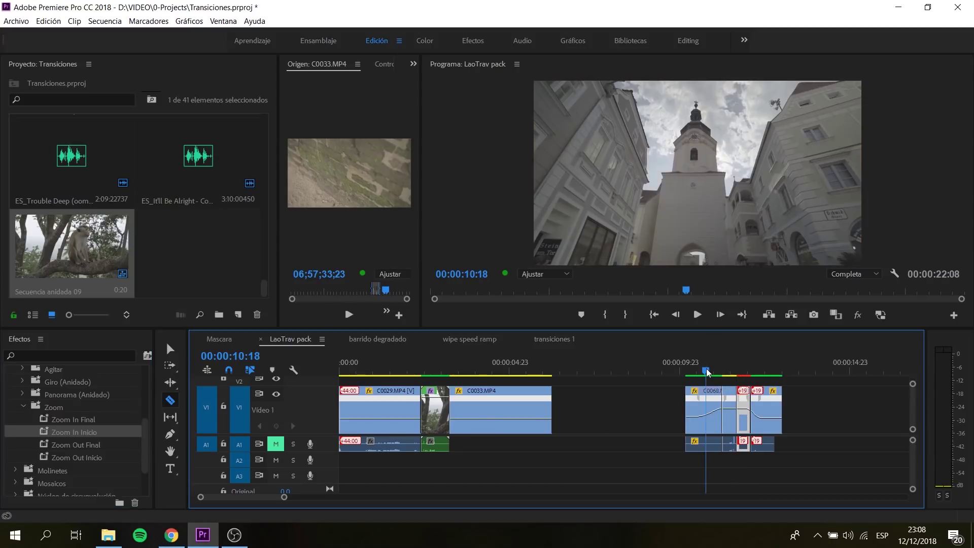
left_click_drag(718, 373, 732, 392)
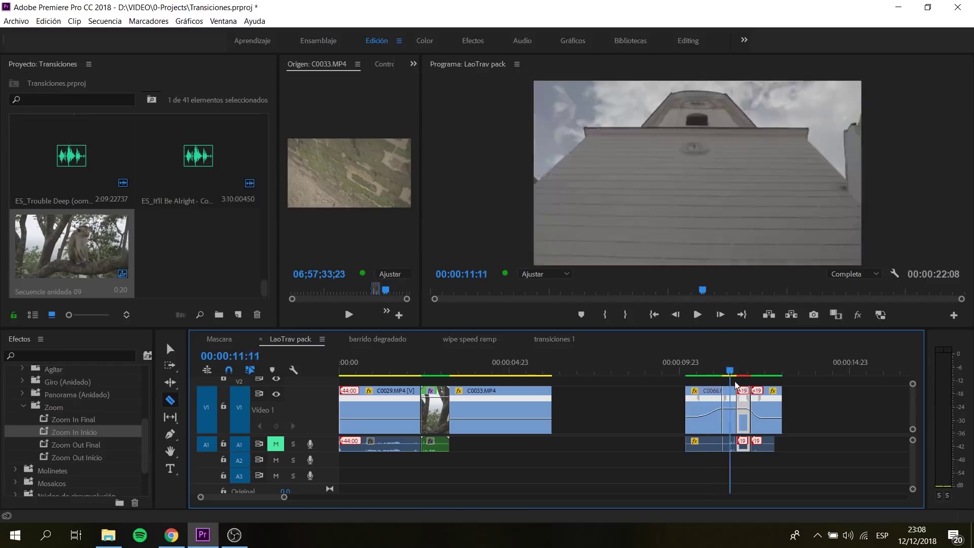
mouse_move(732, 392)
left_mouse_down()
mouse_move(714, 398)
mouse_move(755, 405)
mouse_move(737, 406)
left_mouse_up()
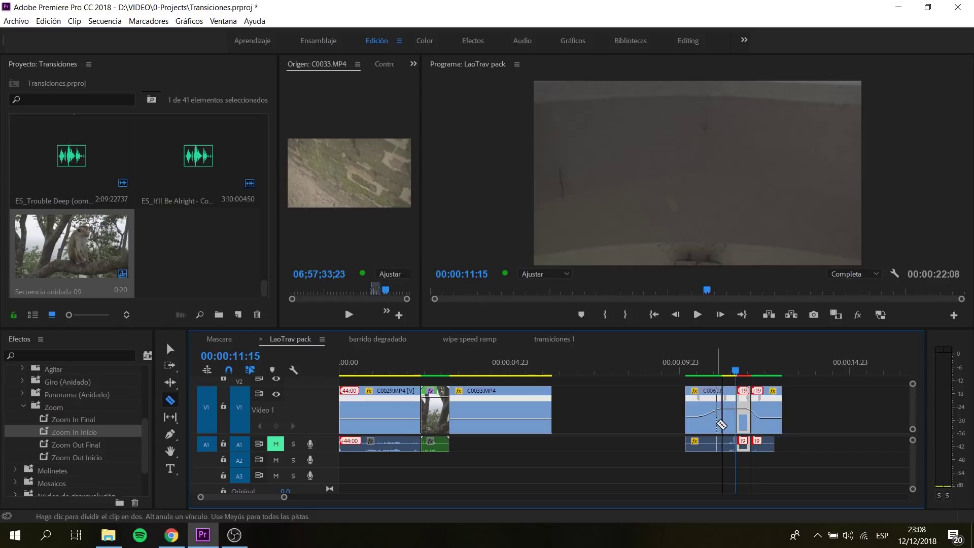
left_click(723, 374)
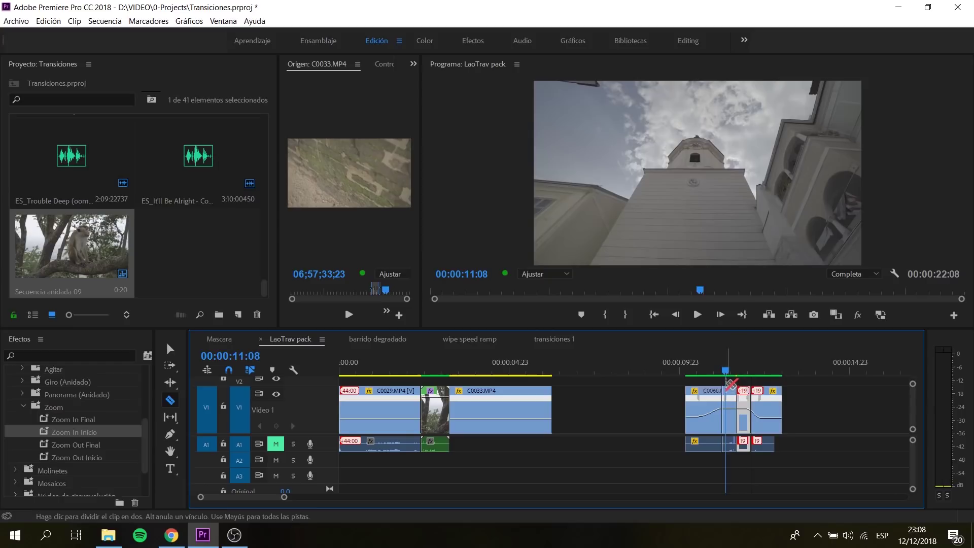
left_click_drag(726, 375, 742, 380)
Nest the cut C0068 pieces into nested sequences, accepting the default names.
key("v")
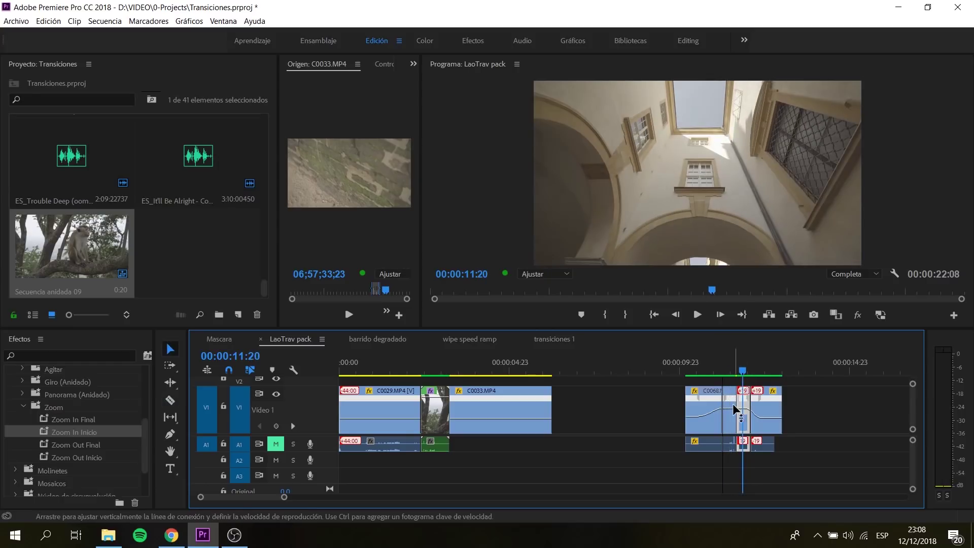
left_click(729, 419)
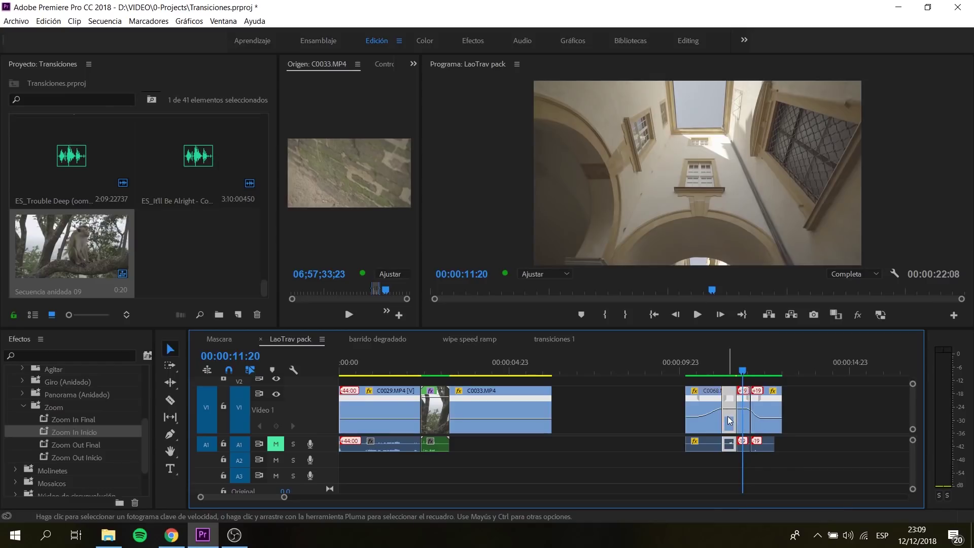
right_click(729, 419)
left_click(761, 248)
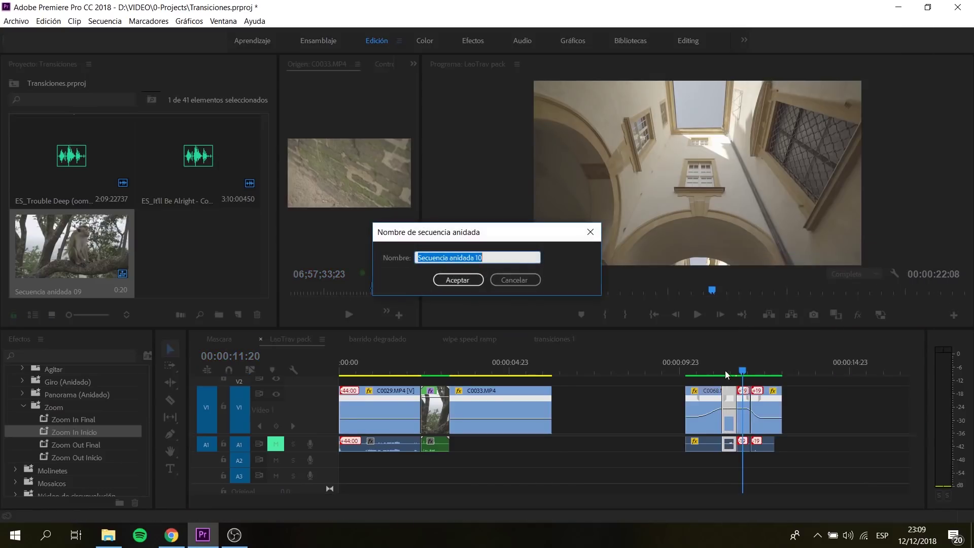
left_click(458, 280)
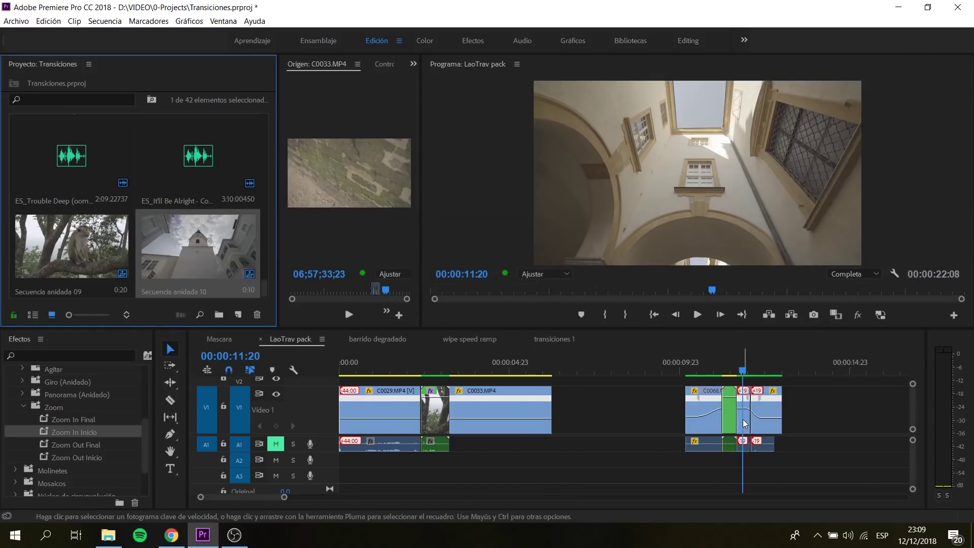
right_click(742, 422)
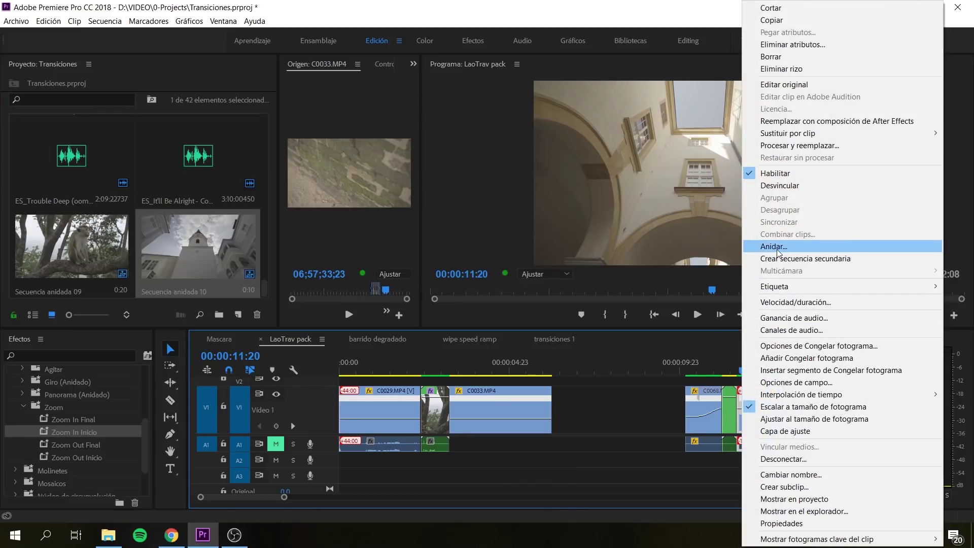
left_click(773, 250)
key("Return")
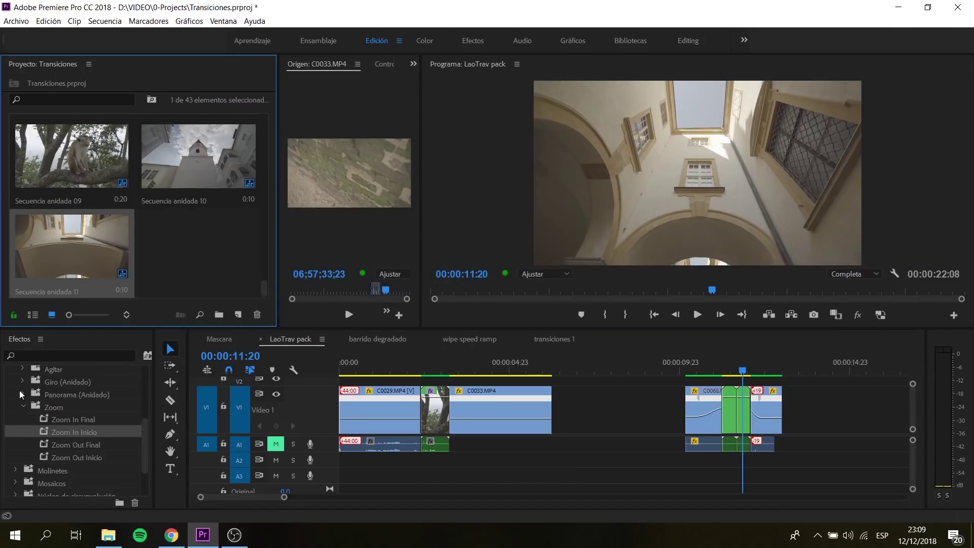
Apply the Zoom In Final and Zoom In Inicio presets to the nested clip.
left_click(43, 421)
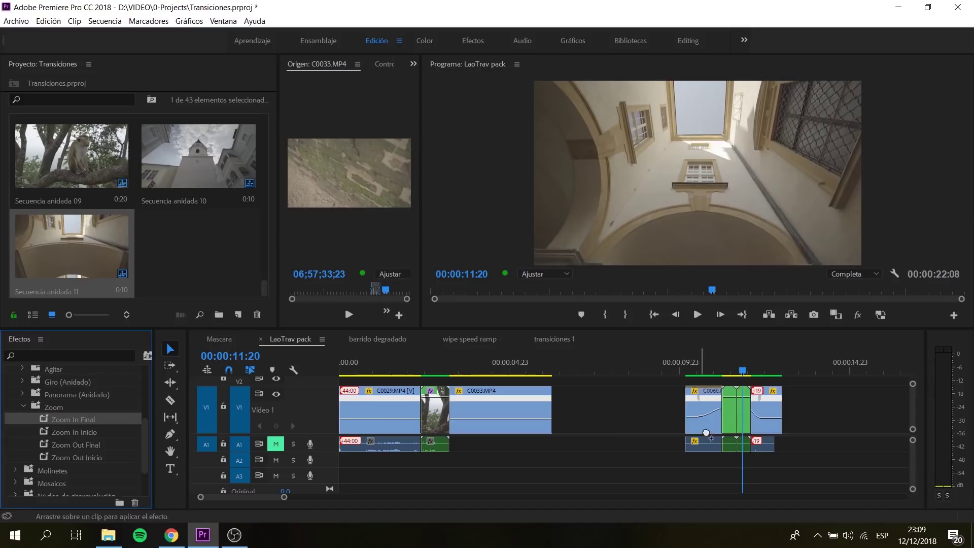
left_click_drag(727, 412, 728, 413)
left_click_drag(42, 437, 657, 463)
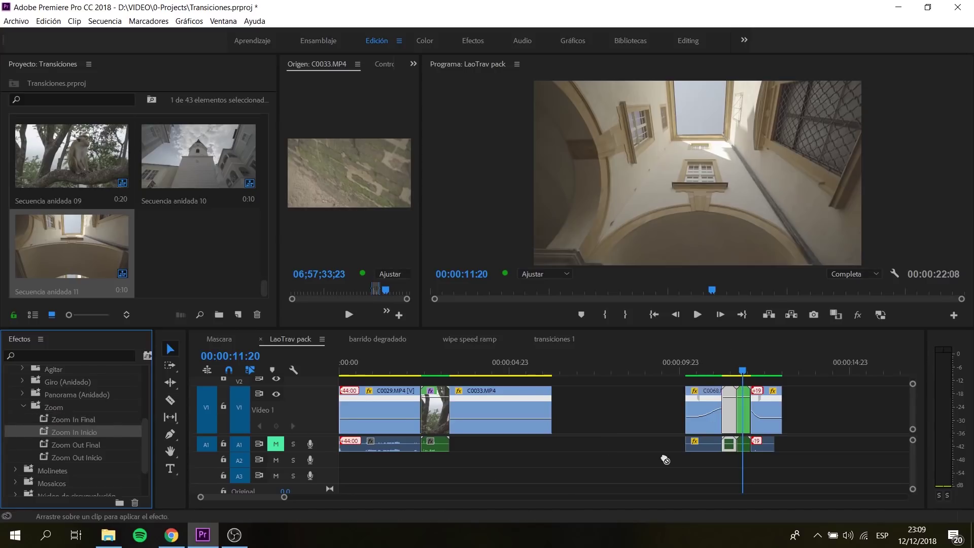
left_click_drag(743, 416, 743, 415)
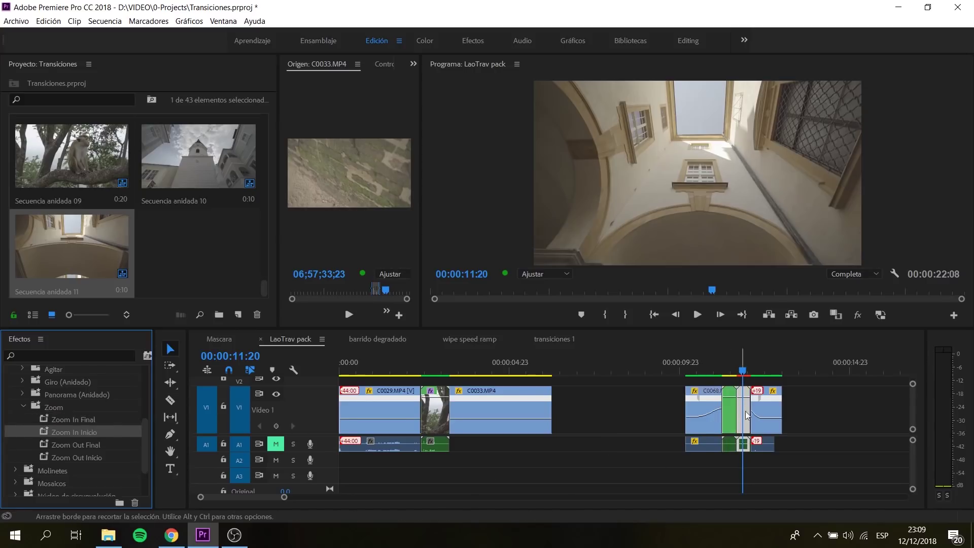
Play the nested clip's zoom from about 00:00:10:17 and zoom the timeline out.
left_click(717, 375)
key("space")
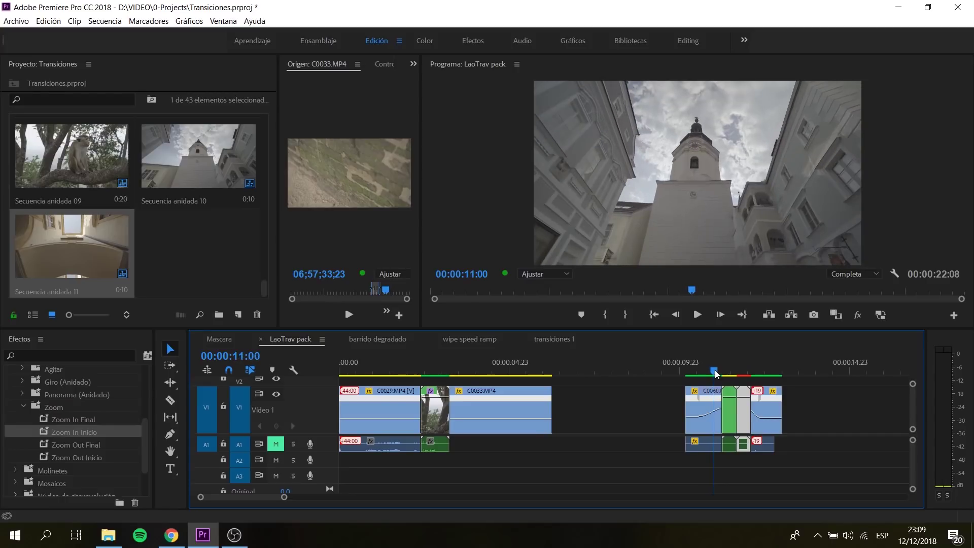
left_click(703, 374)
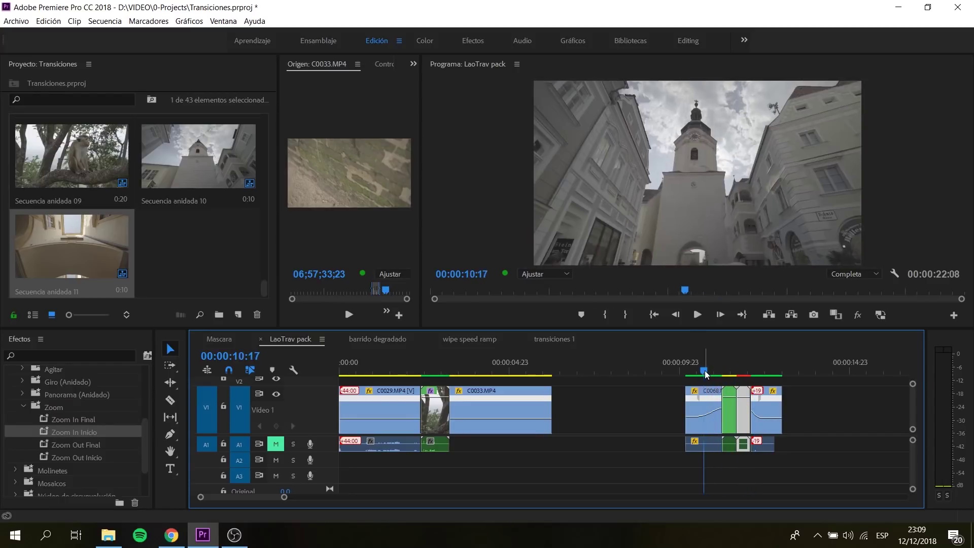
key("space")
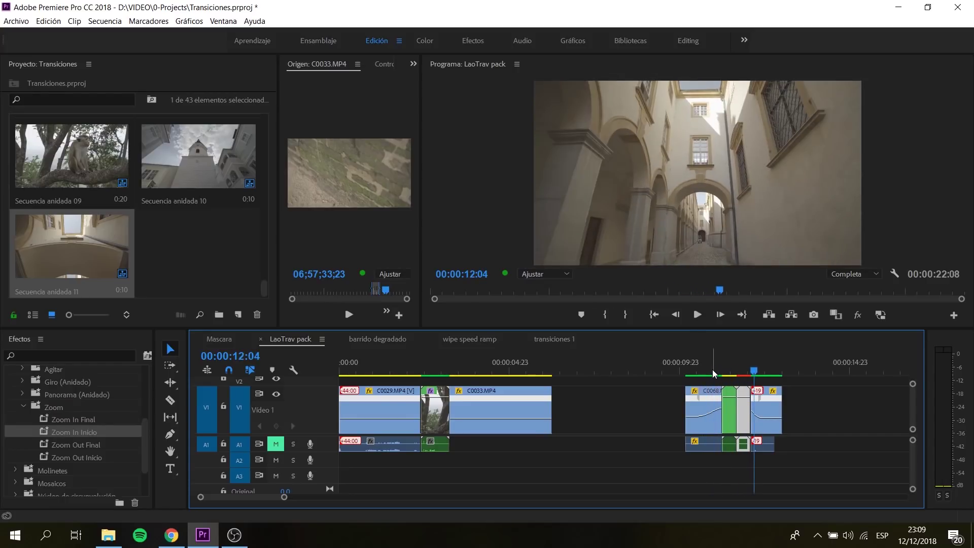
left_click(712, 373)
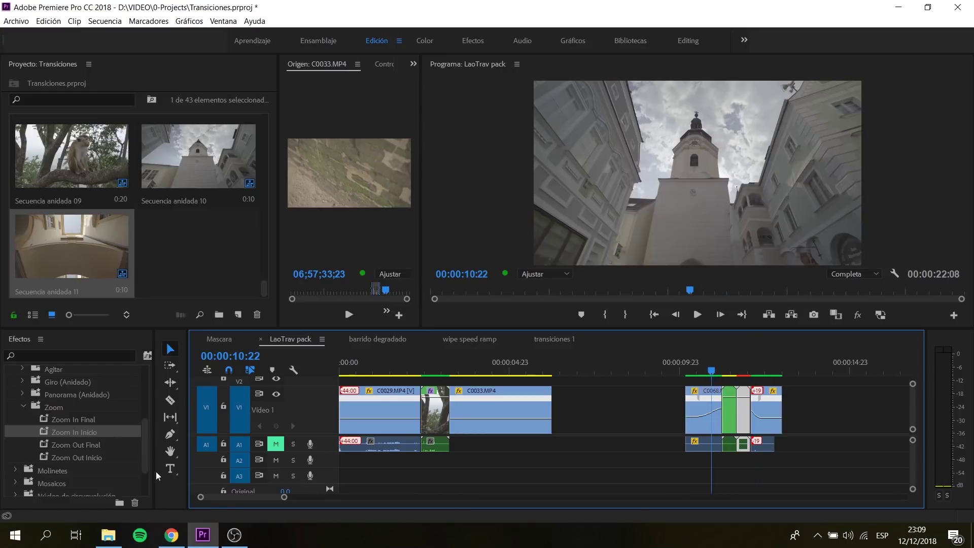
left_click_drag(286, 501, 313, 501)
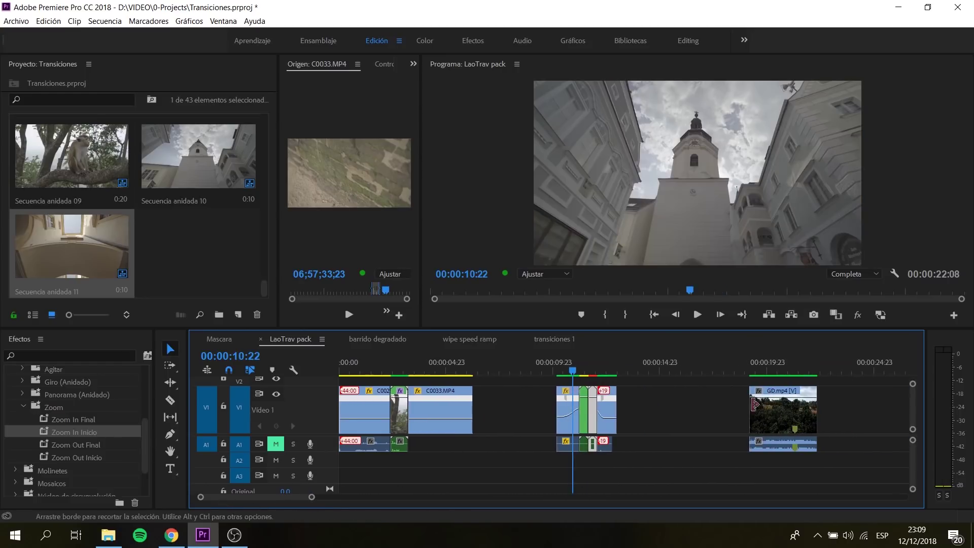
Scrub and play the GD.mp4 village clip transition around 00:00:19:07–00:00:20:06.
left_click(761, 372)
left_click_drag(762, 372, 780, 372)
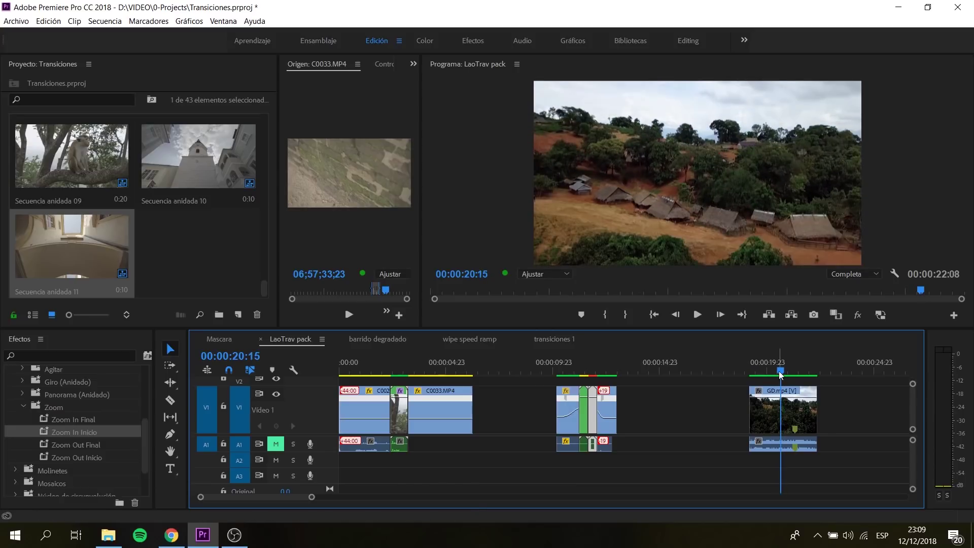
left_click(772, 373)
left_click_drag(791, 380, 777, 380)
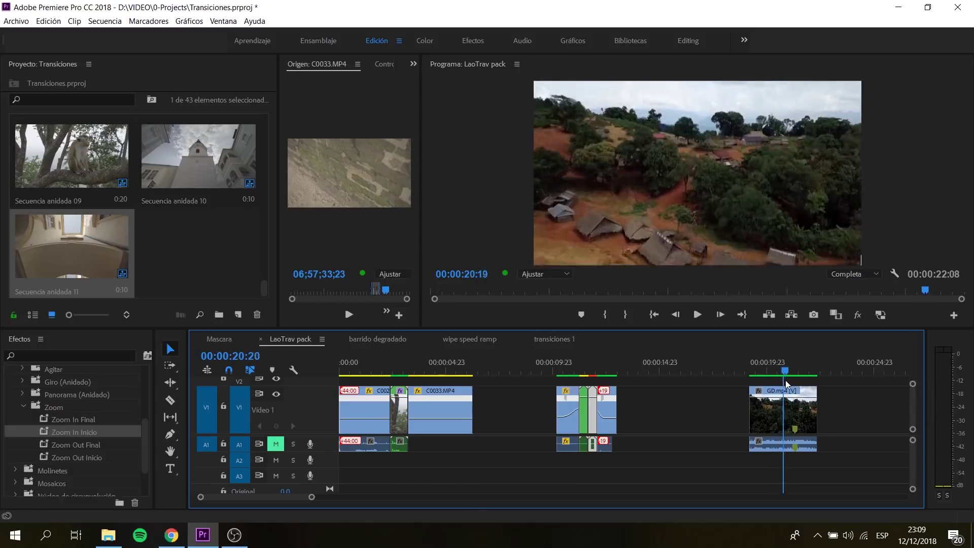
left_click_drag(776, 379, 758, 375)
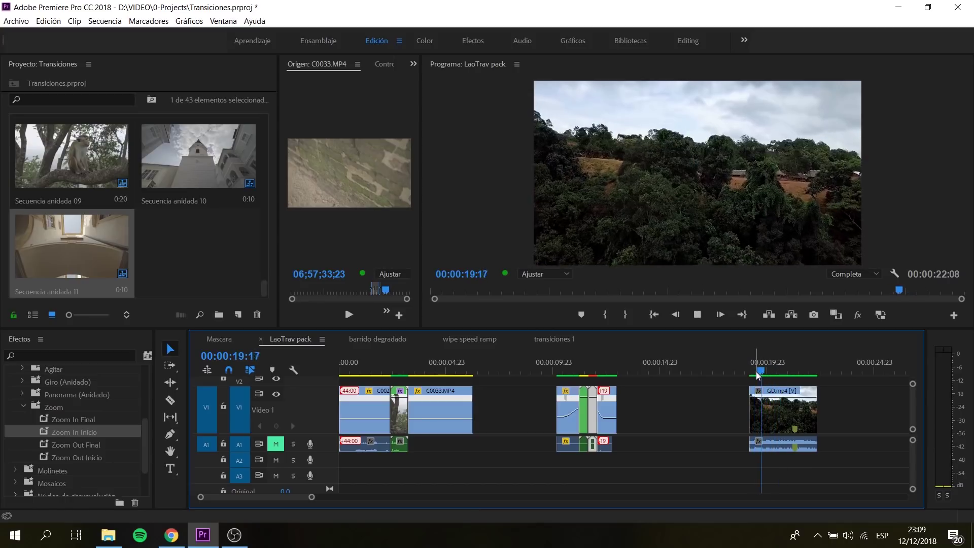
left_click(755, 376)
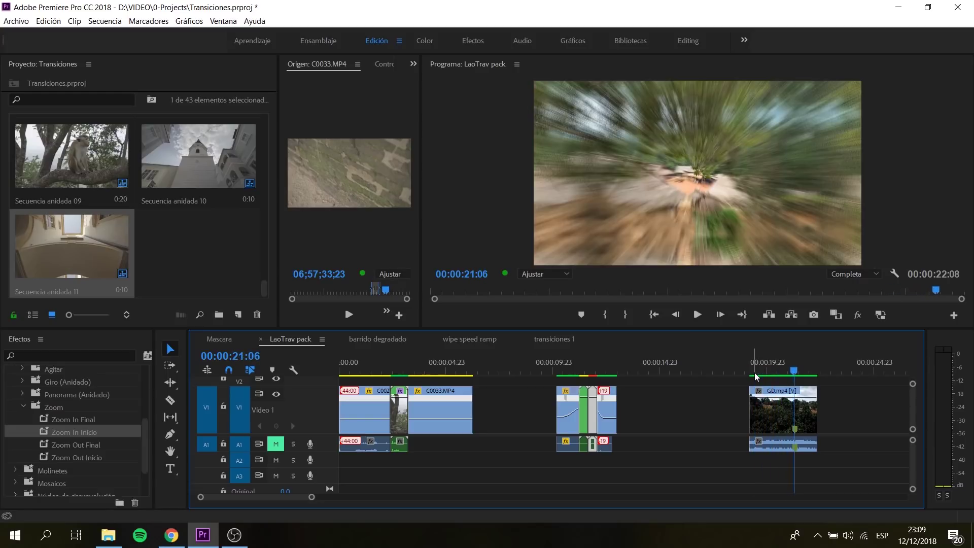
left_click(758, 375)
key("space")
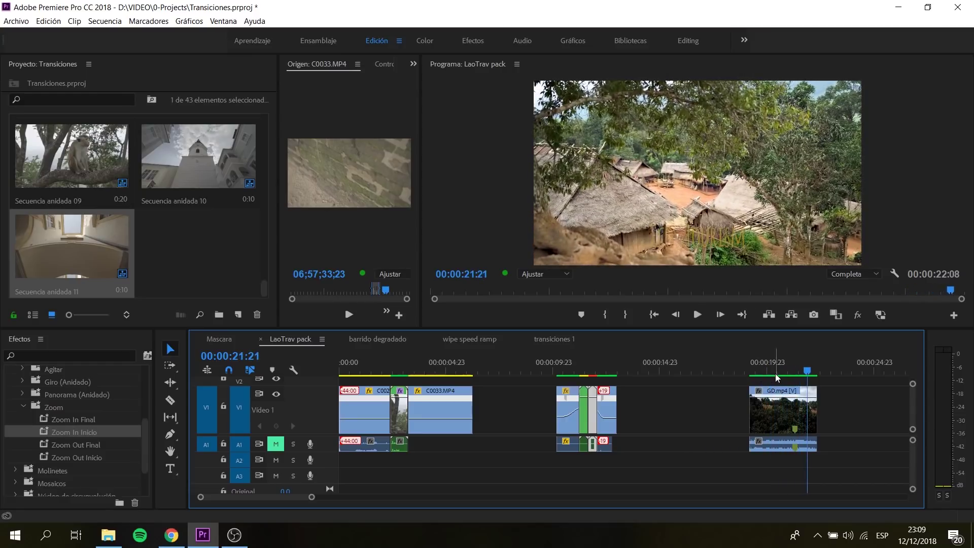
left_click(756, 373)
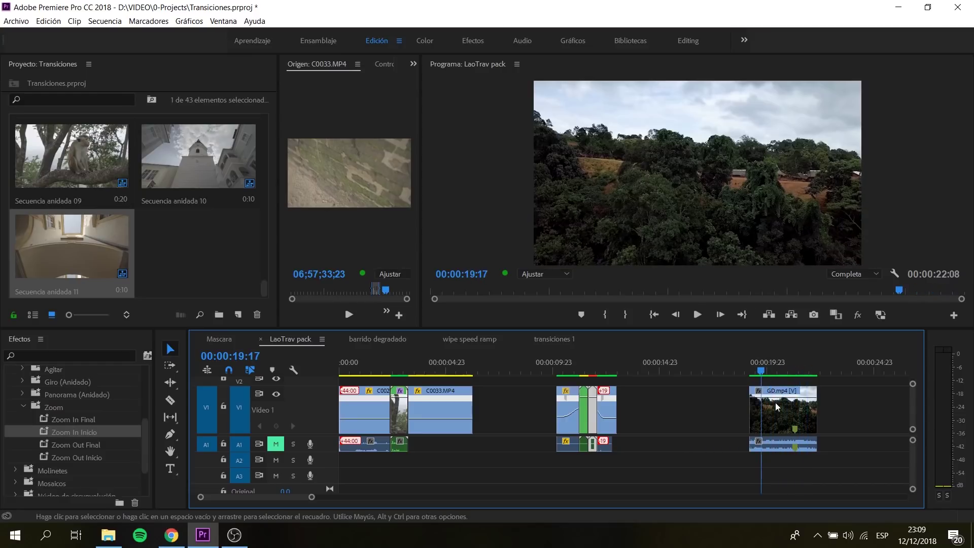
left_click(752, 372)
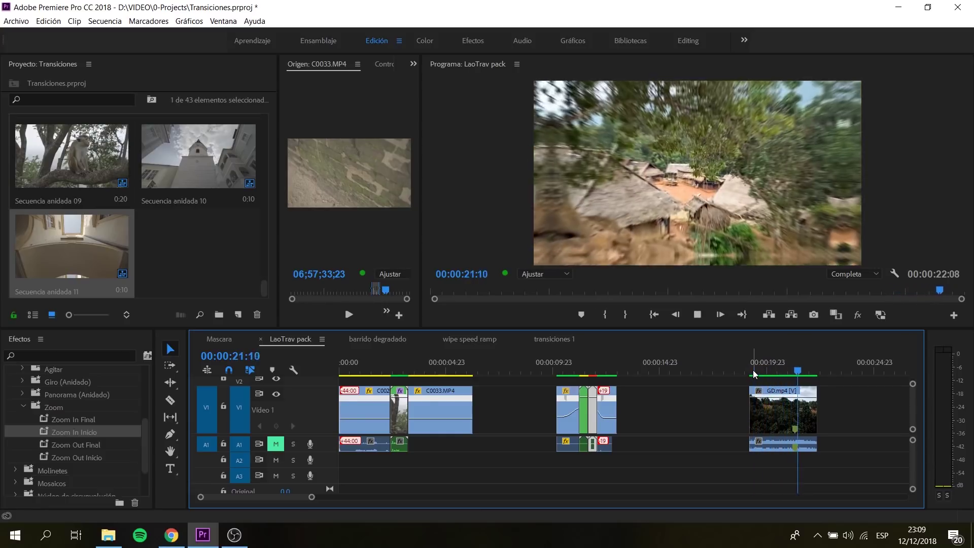
left_click(586, 371)
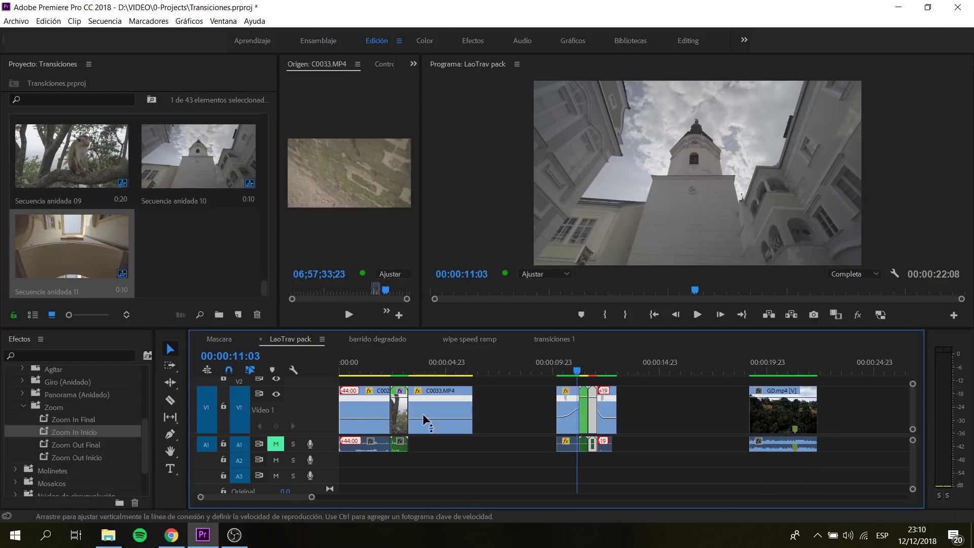
Play the nested clip and park the playhead at 00:00:11:19.
key("space")
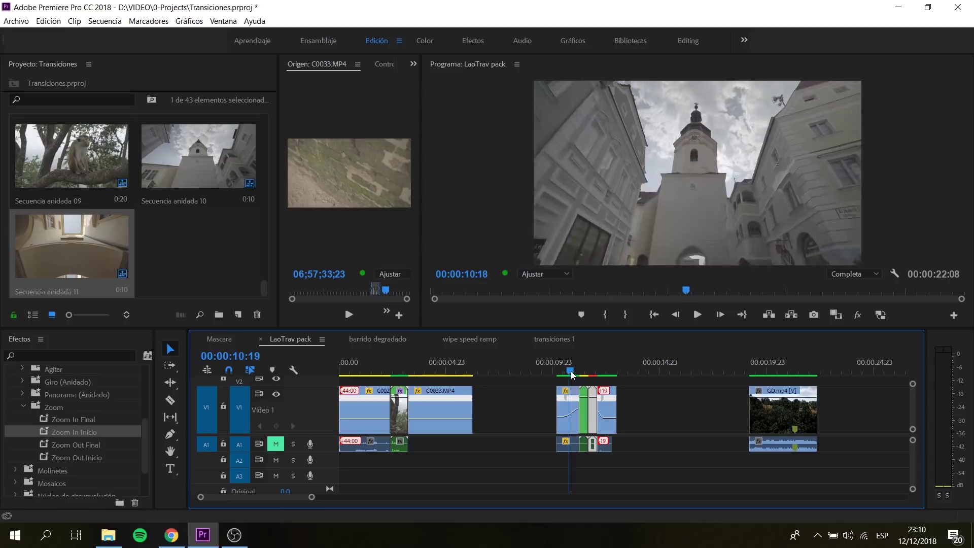
key("space")
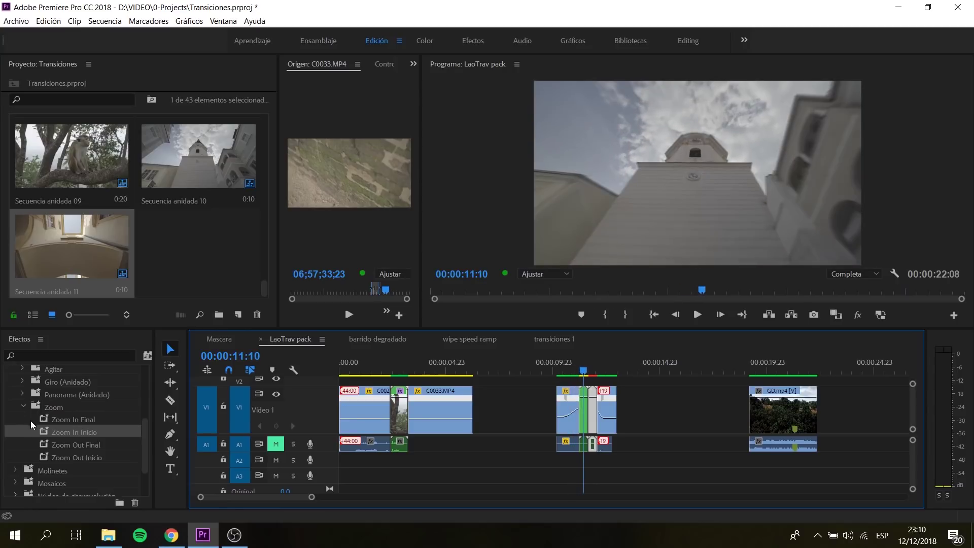
left_click(61, 421)
left_click_drag(585, 363, 595, 372)
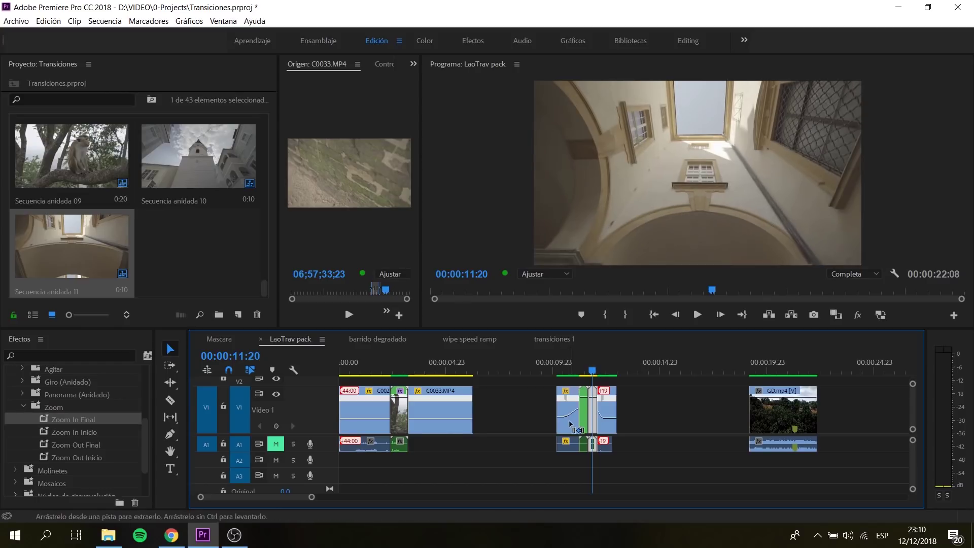
left_click_drag(590, 376, 587, 374)
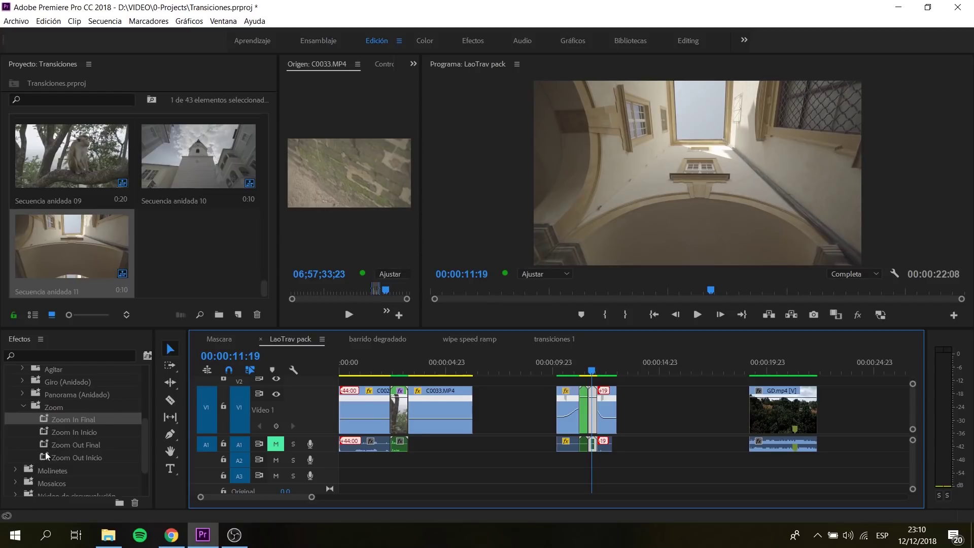
Apply the Zoom Out Inicio preset to the nested clip and scrub from 00:00:11:02.
left_click_drag(45, 458, 448, 453)
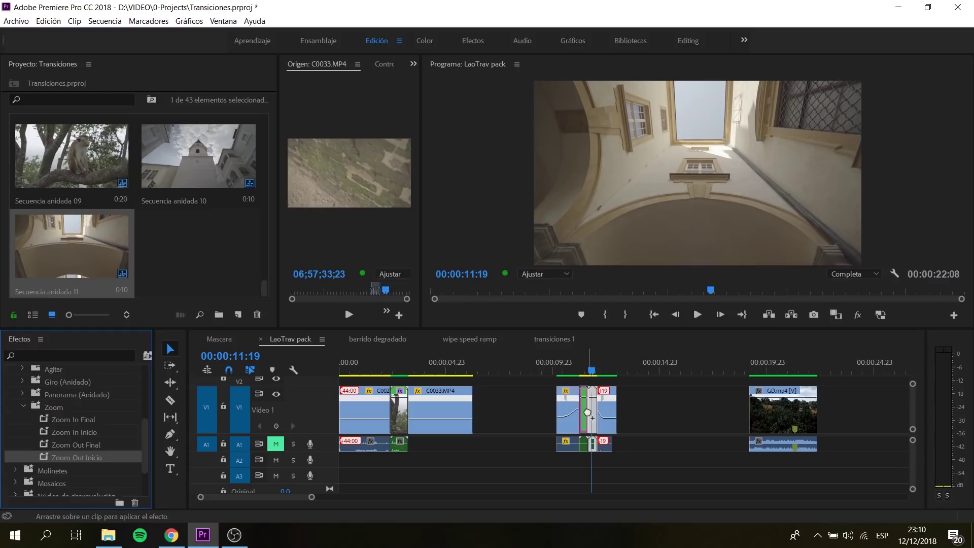
left_click_drag(593, 408, 592, 409)
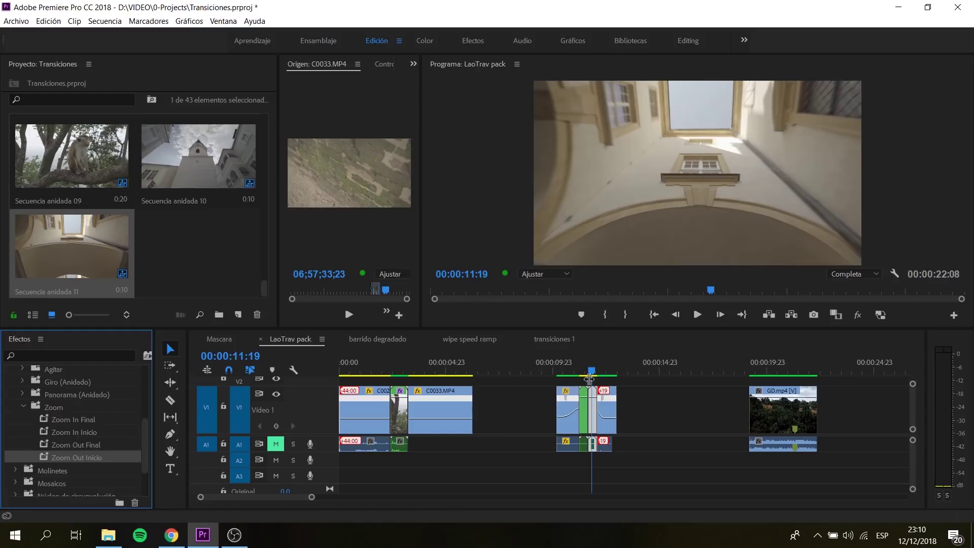
left_click(577, 373)
left_click_drag(579, 374, 557, 375)
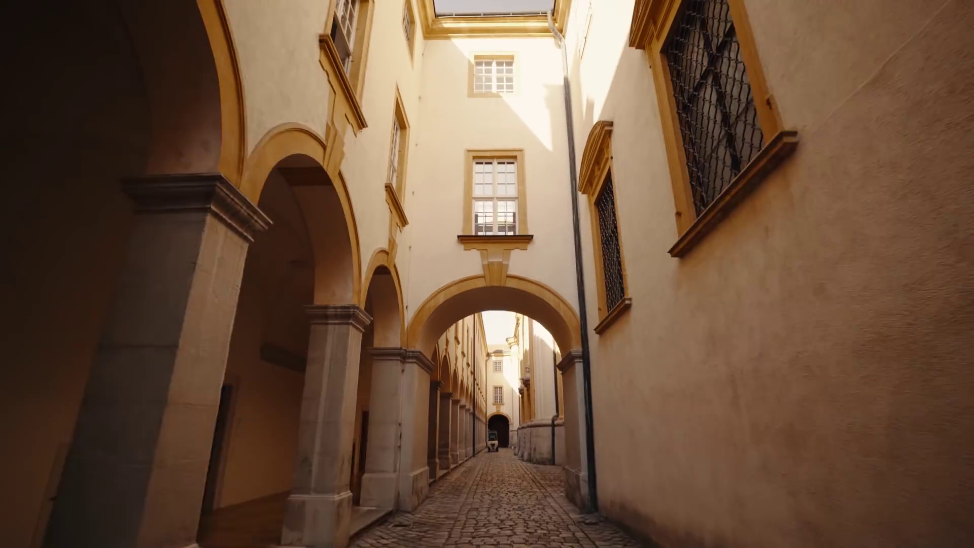
Replay the nested clip's zoom transitions repeatedly from about 00:00:10:05.
key("space")
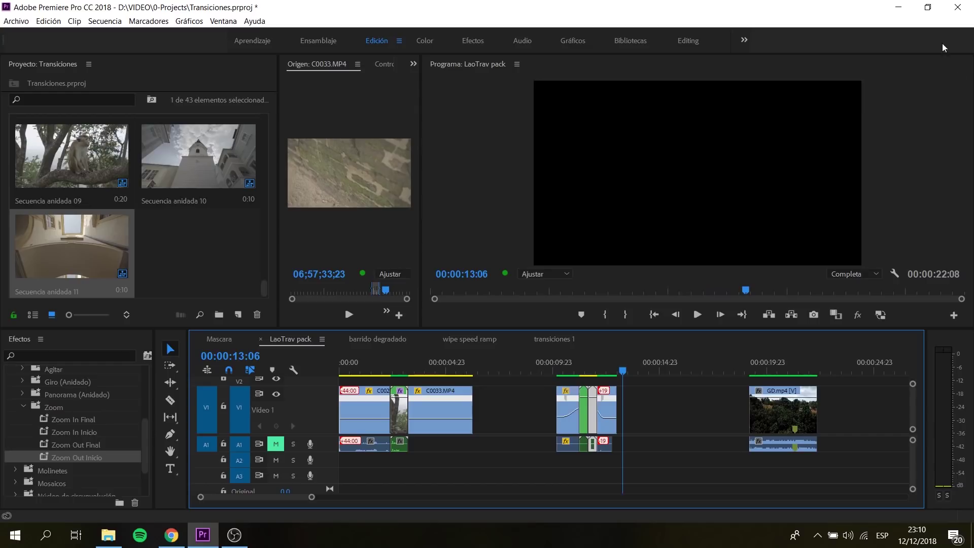
left_click(564, 370)
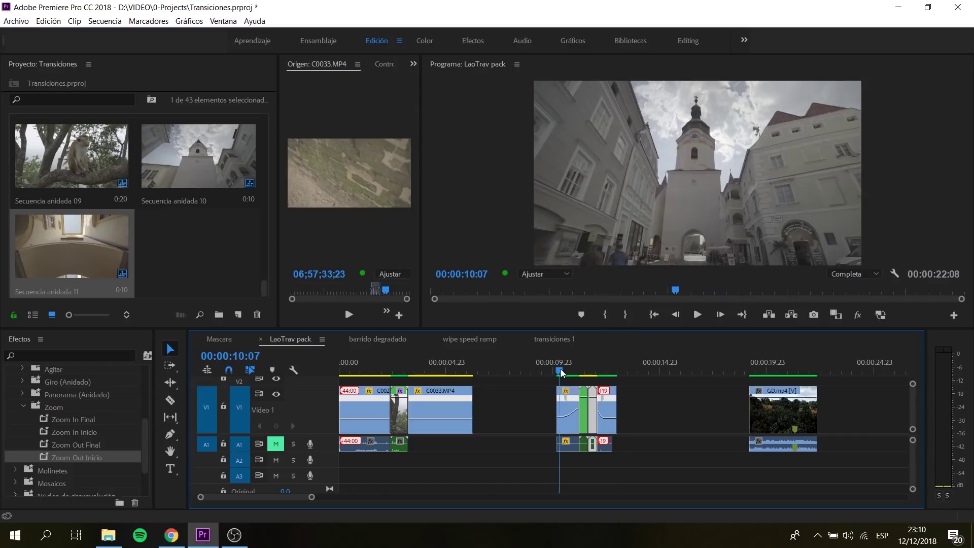
key("space")
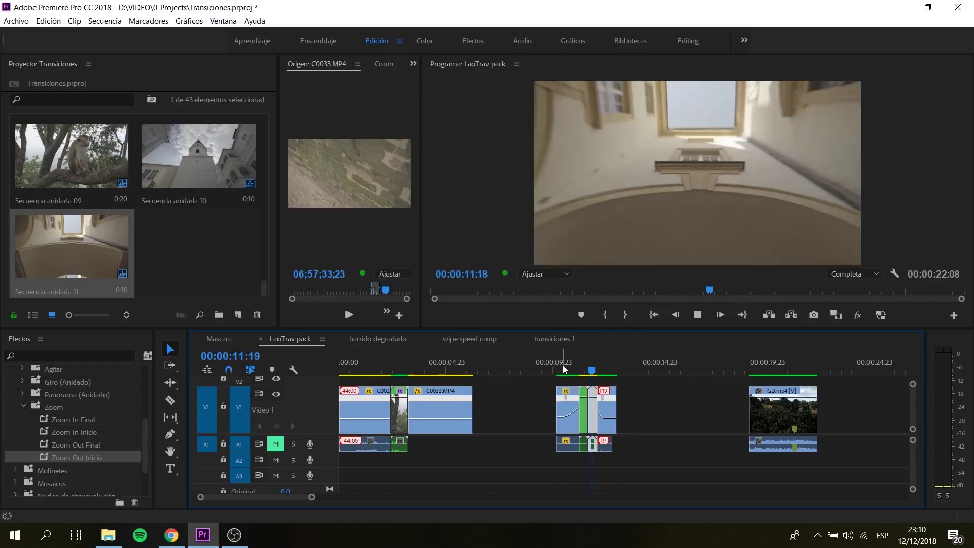
left_click(553, 370)
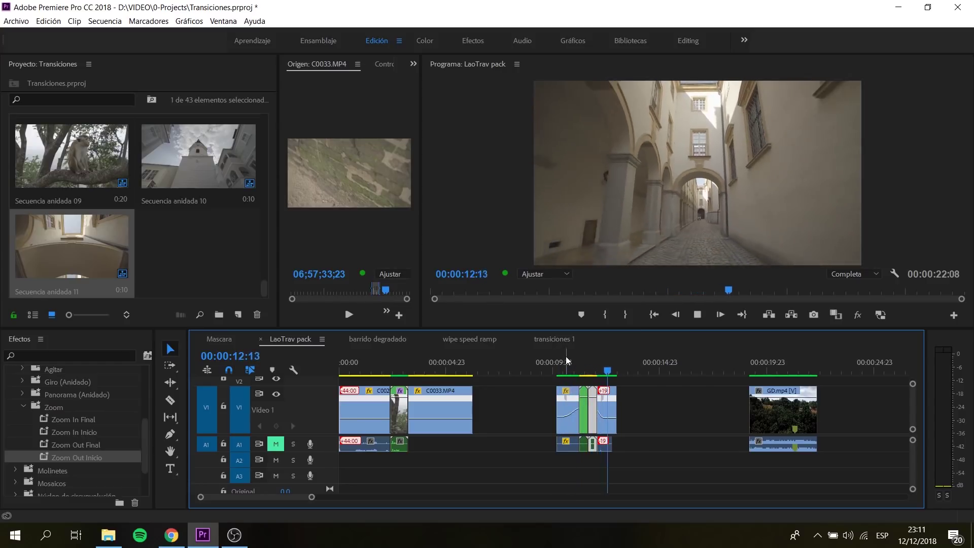
key("space")
left_click(558, 371)
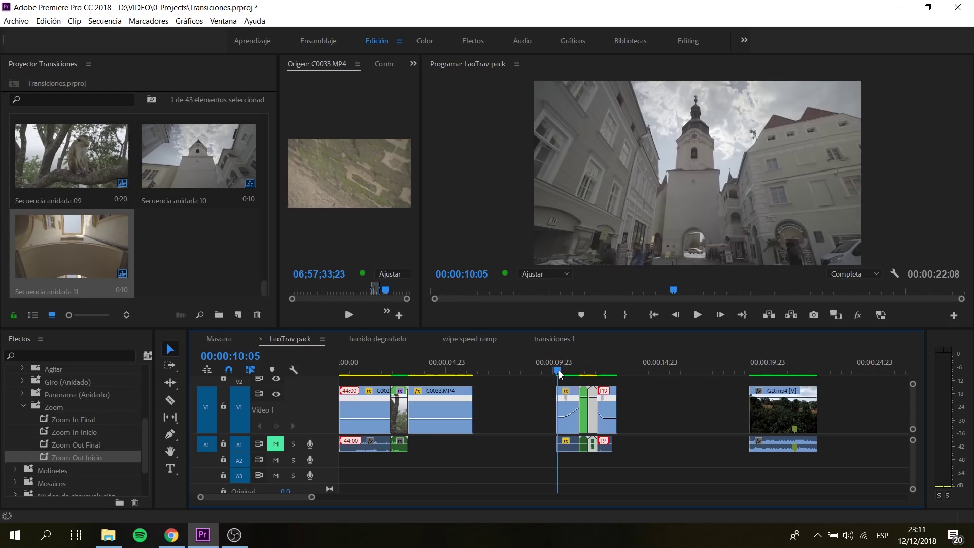
key("space")
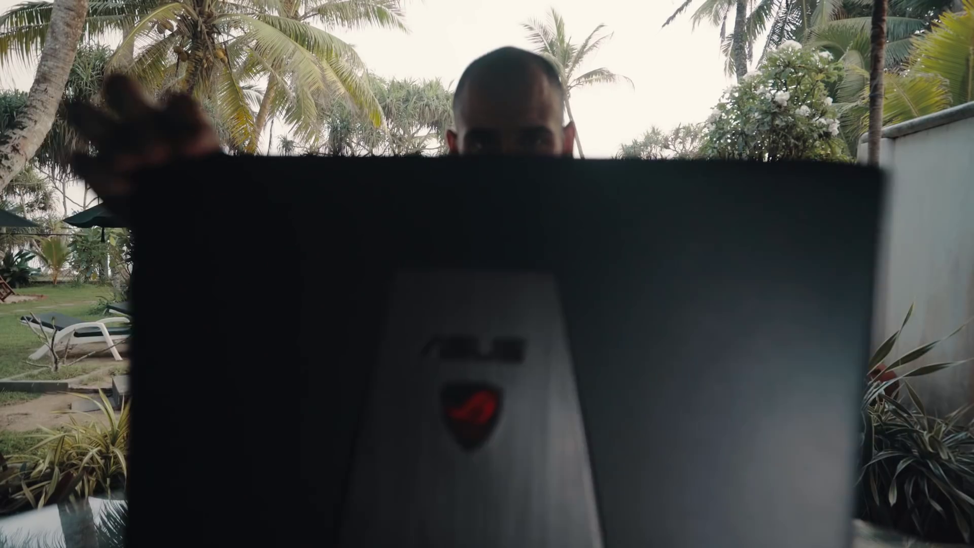